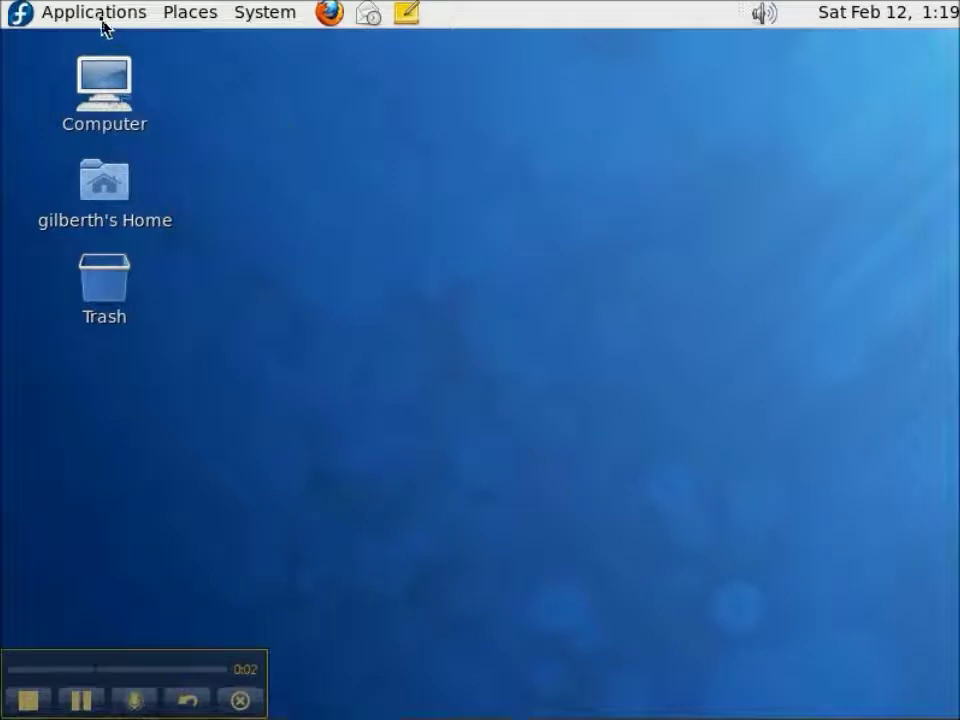
Launch Terminal from Applications > System Tools
click(102, 21)
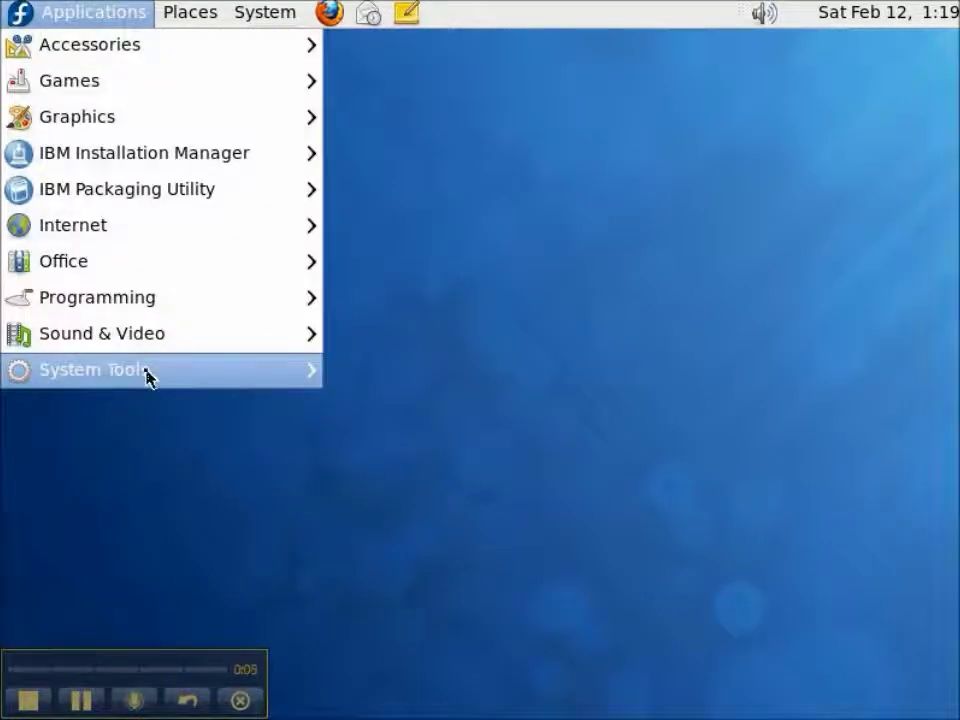
mouse_move(146, 379)
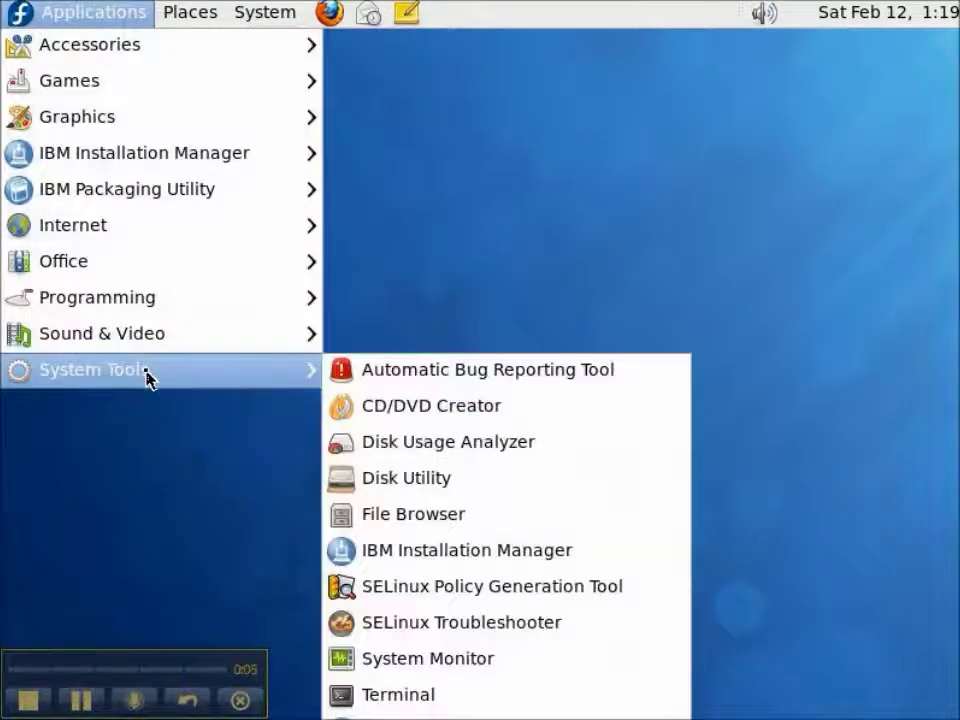
click(385, 697)
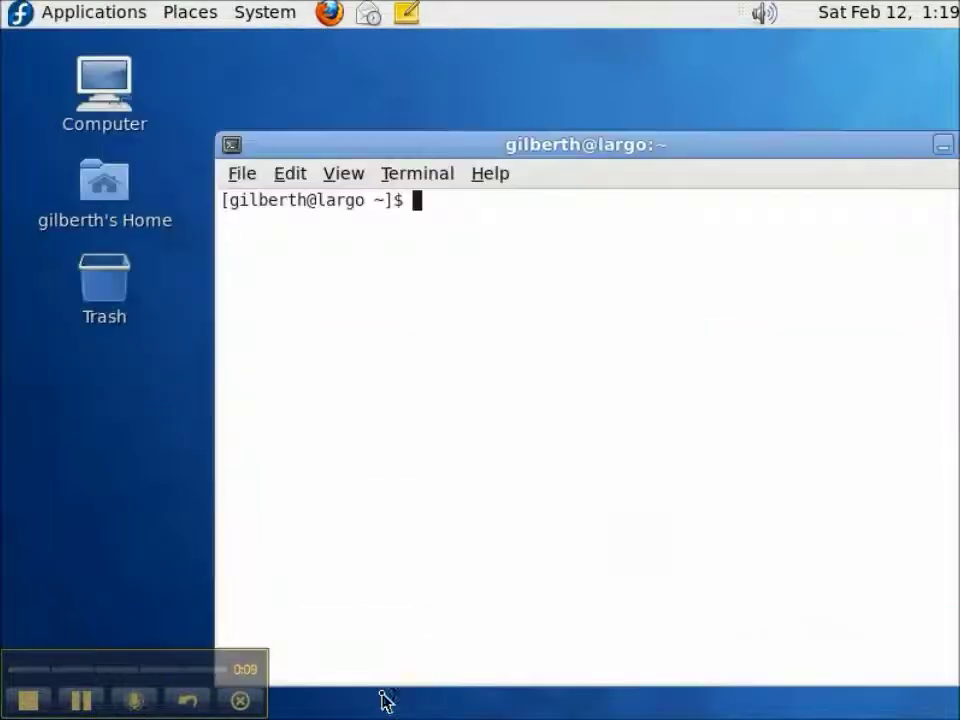
Move the terminal window to the upper left and switch to root with su -
drag(420, 148, 219, 60)
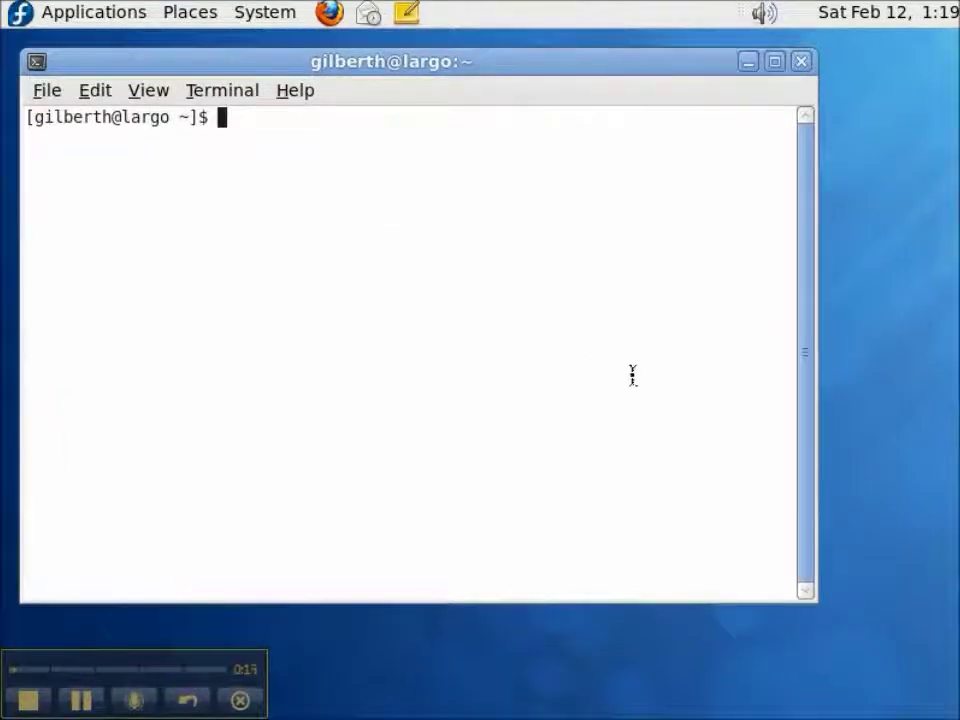
text(su -)
key(Return)
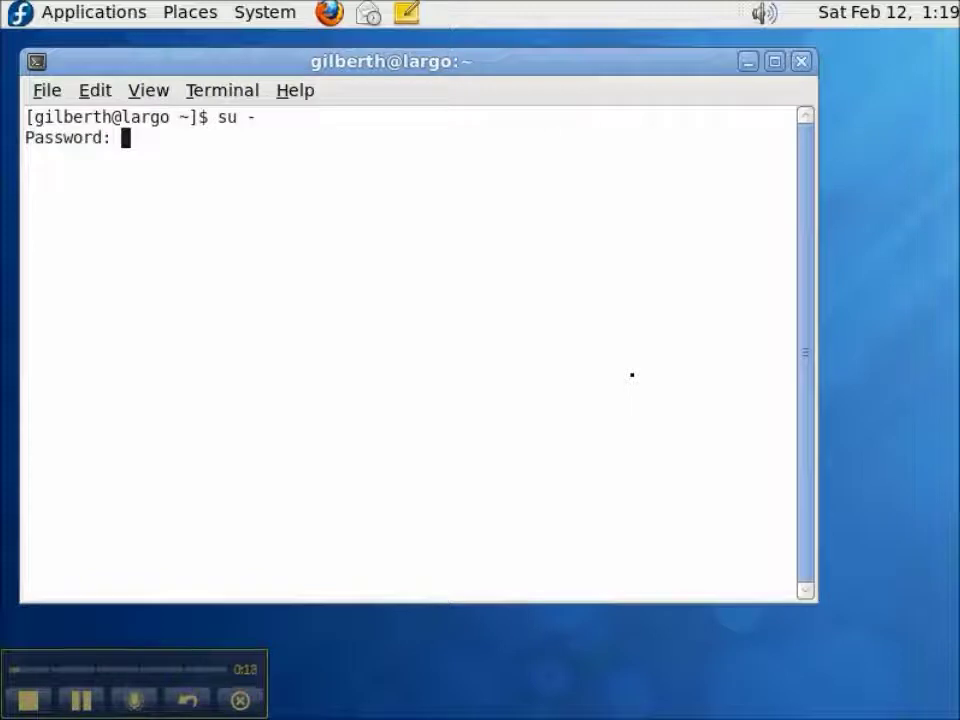
key(Return)
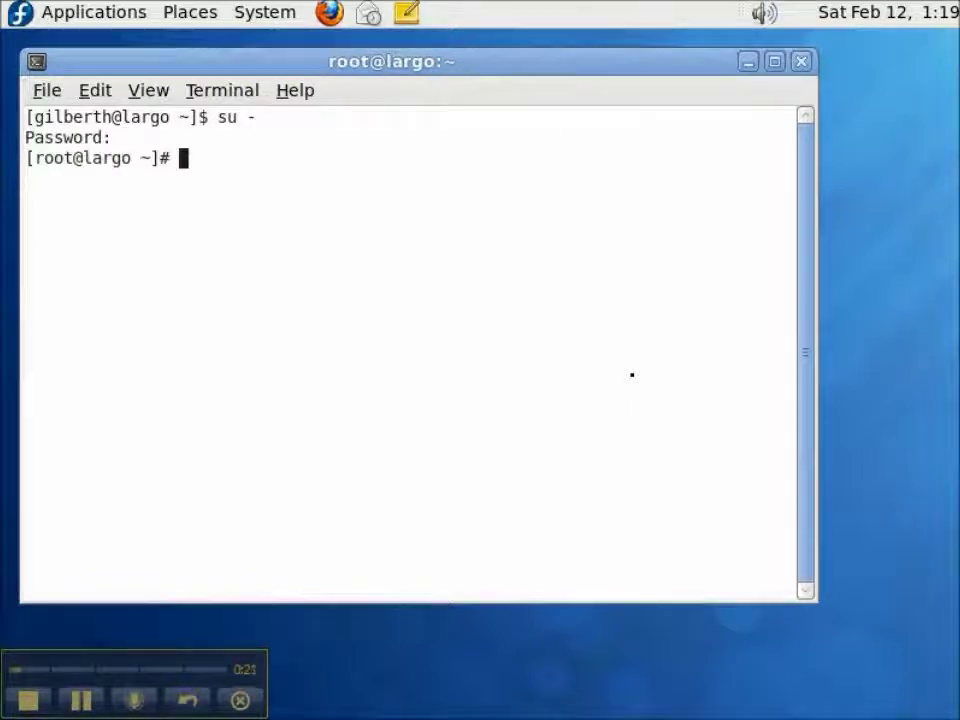
Go to /opt/ibm/pu, list its contents, and launch IBM Packaging Utility with ./IBMPU
text(cd /opt/)
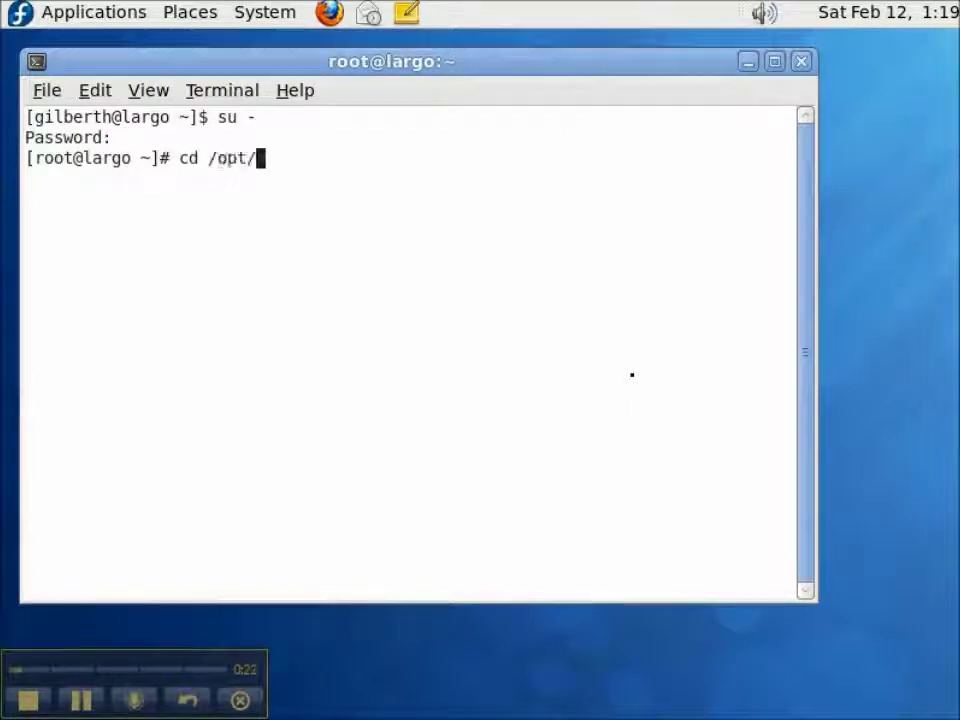
text(ibm/pu/)
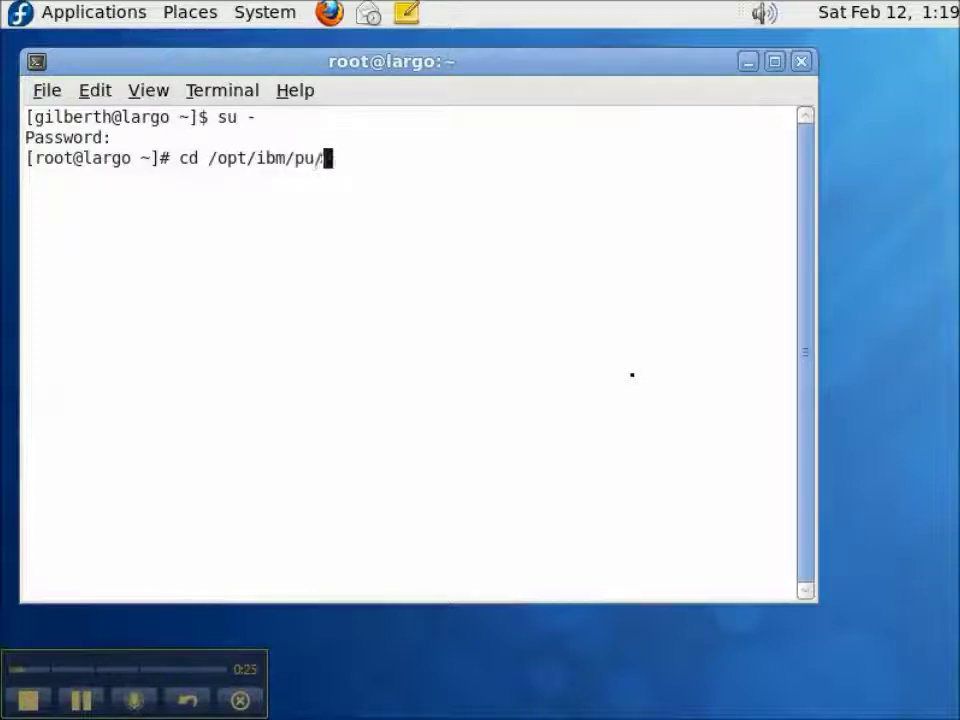
key(Return)
text(ls)
key(Return)
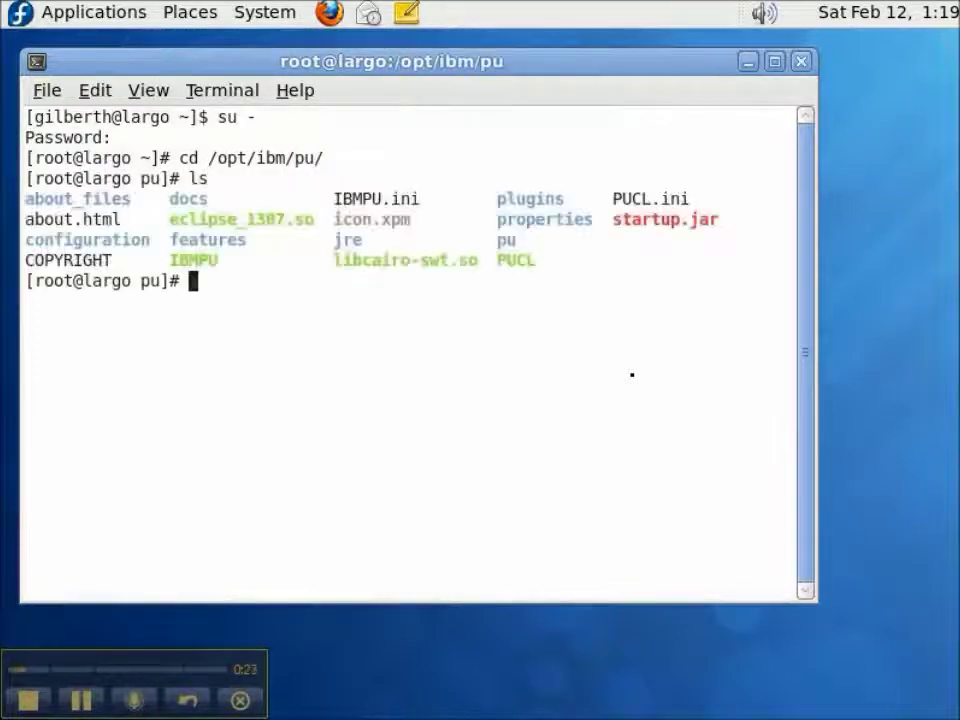
text(./IBMPU)
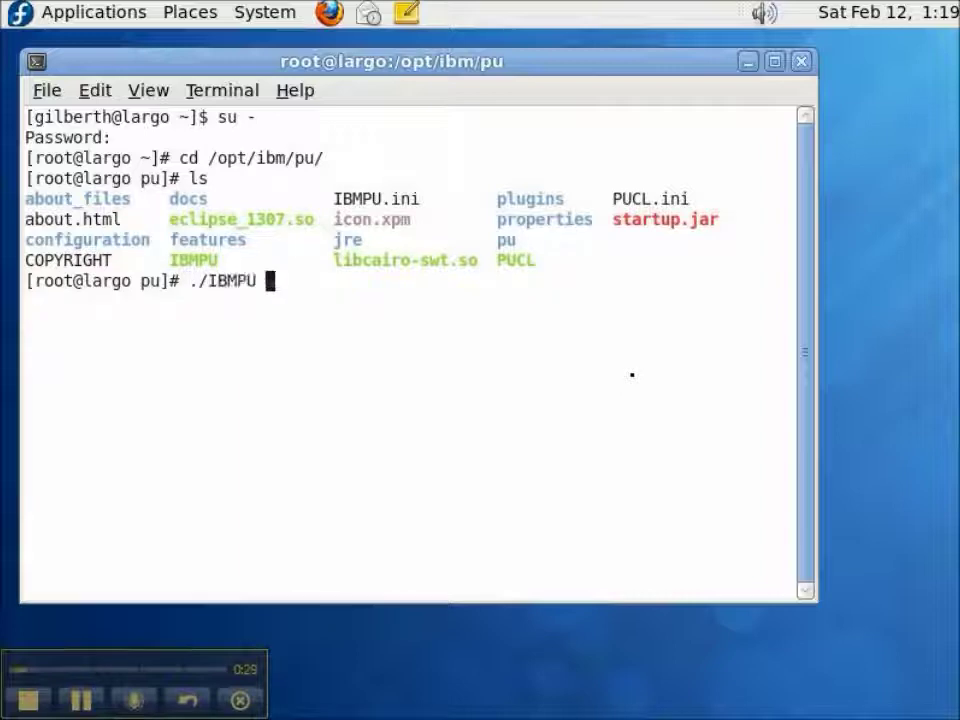
key(Return)
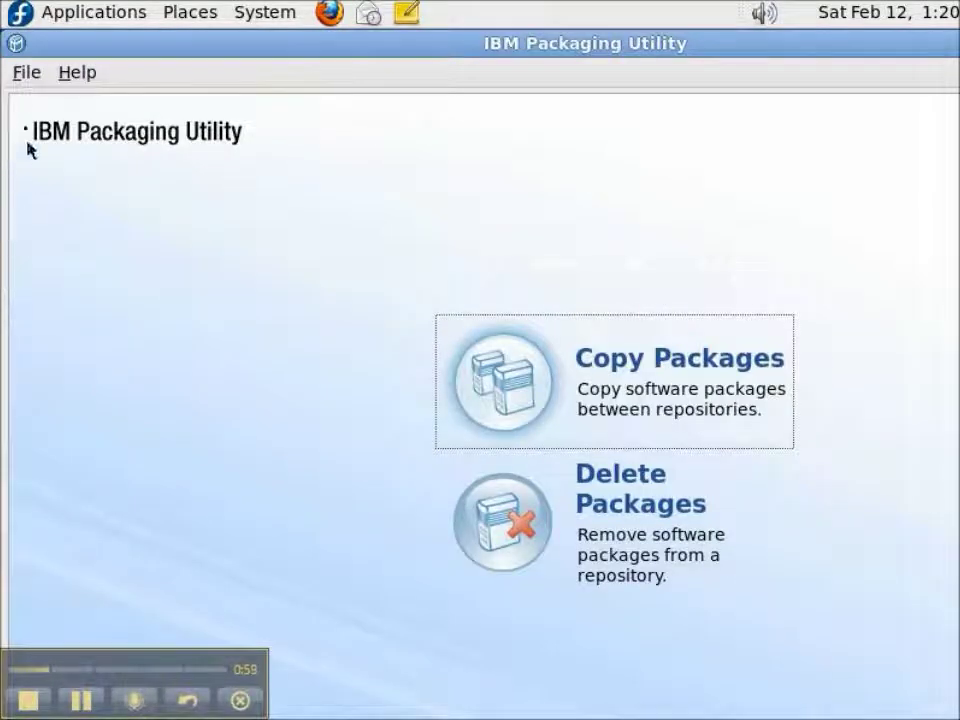
click(27, 75)
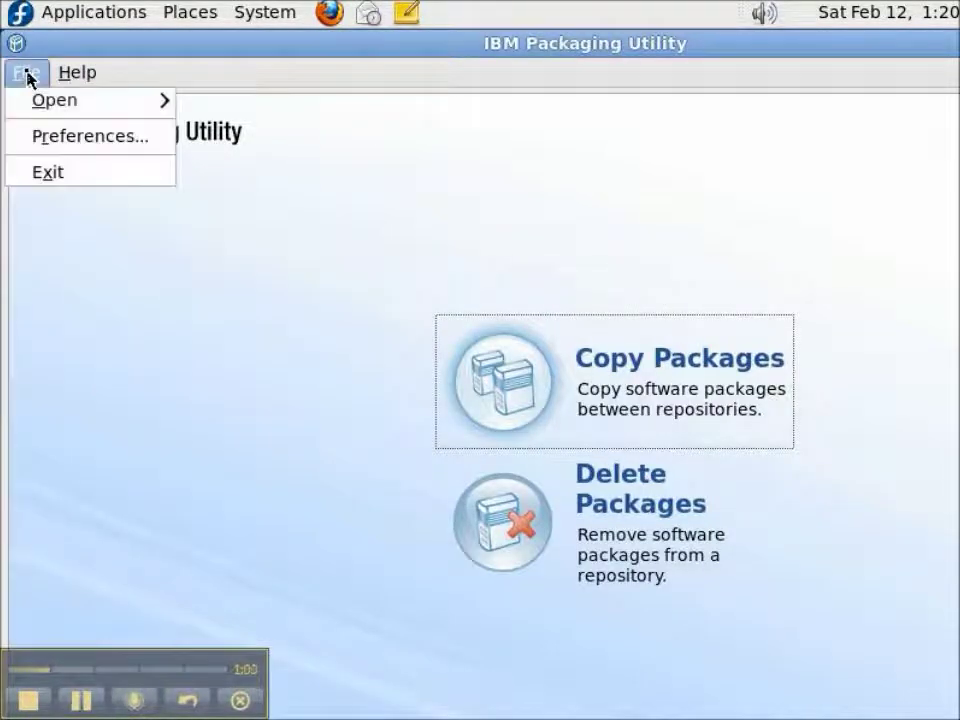
click(103, 140)
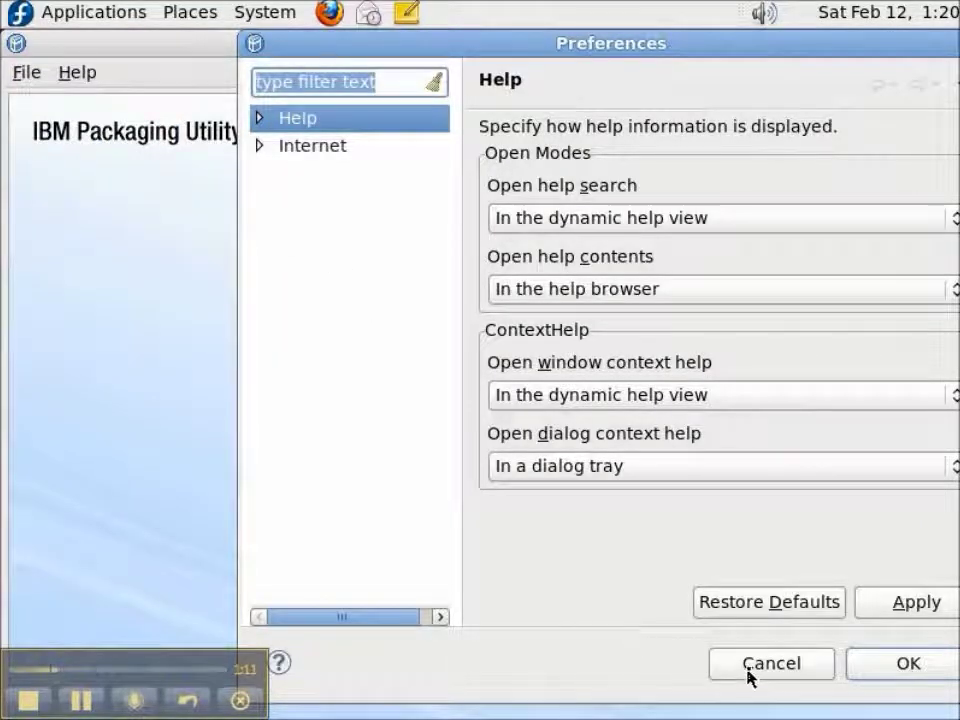
click(752, 672)
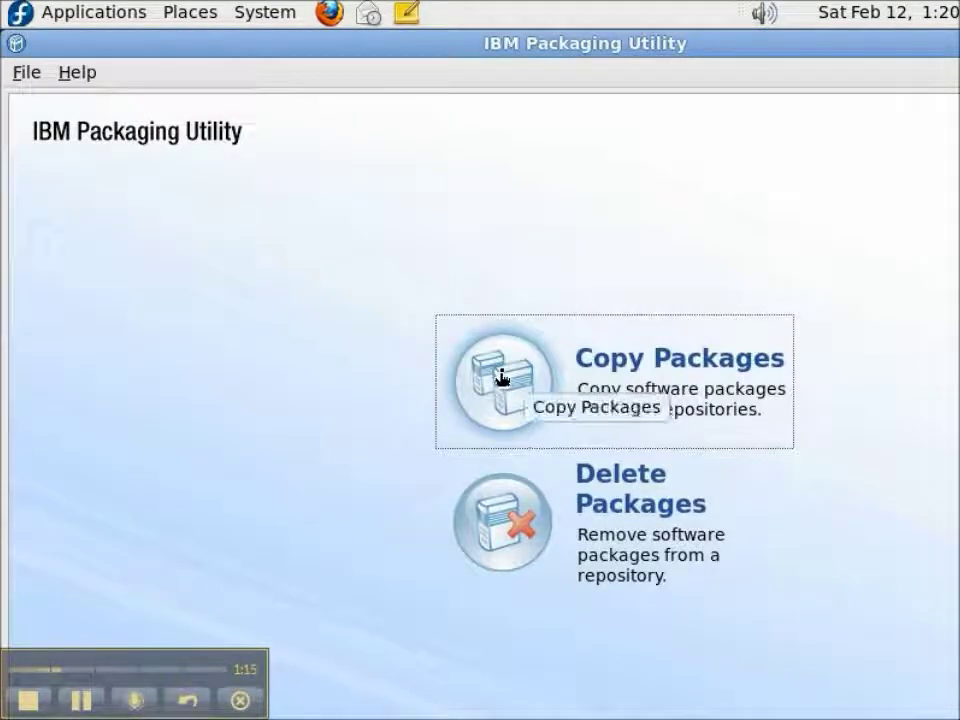
Start Copy Packages and browse for a source location from the Open Repository dialog
click(501, 378)
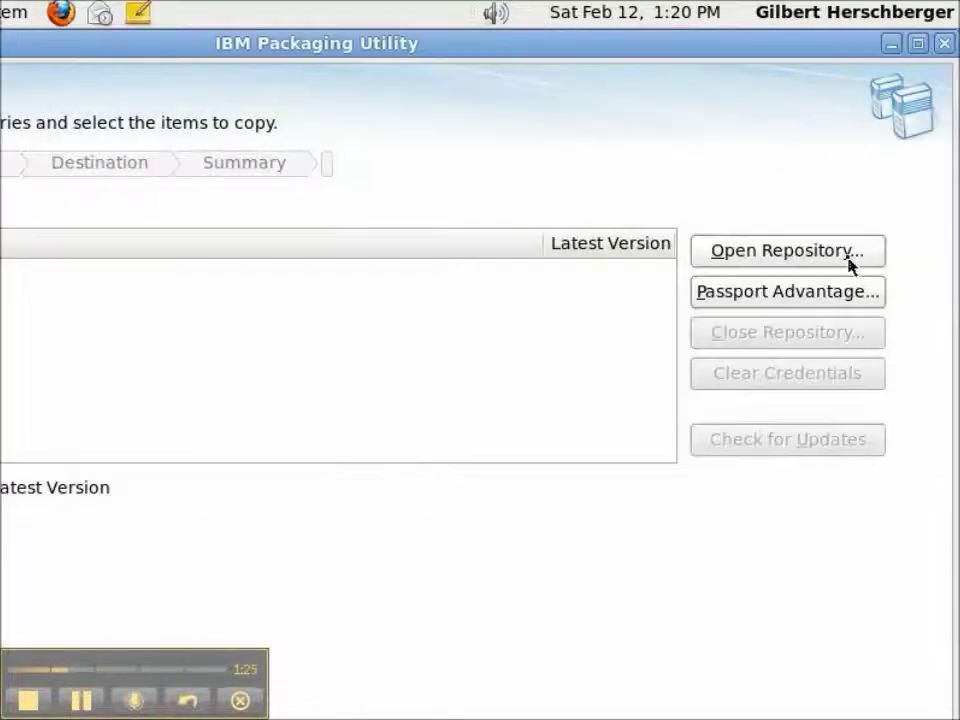
click(850, 263)
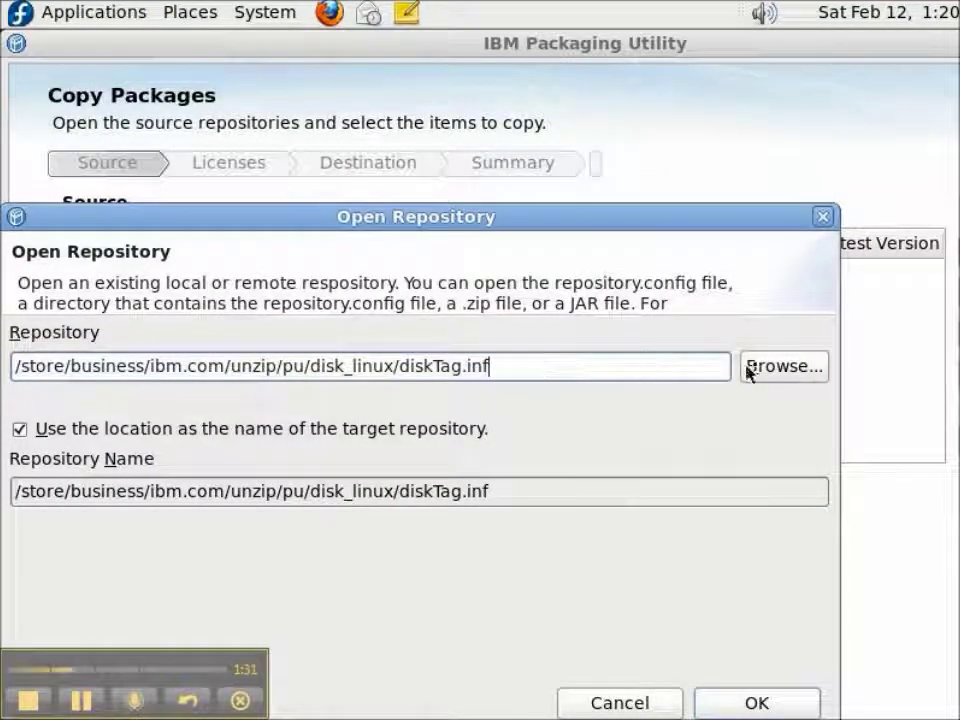
click(778, 370)
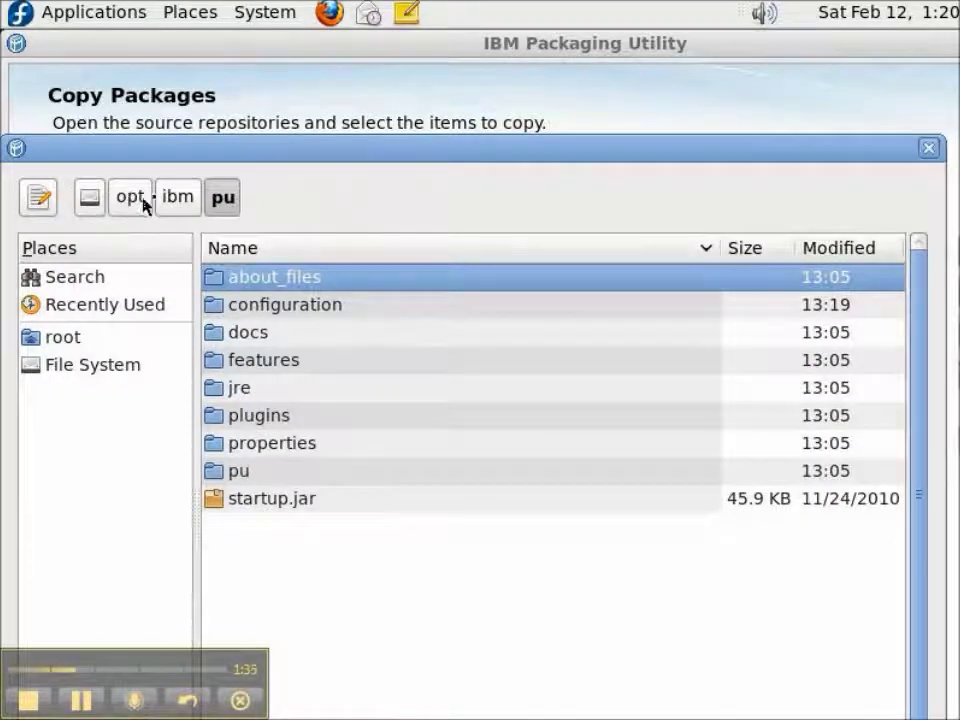
Navigate the file browser from the file-system root to /store/business/ibm.com/unzip
click(67, 370)
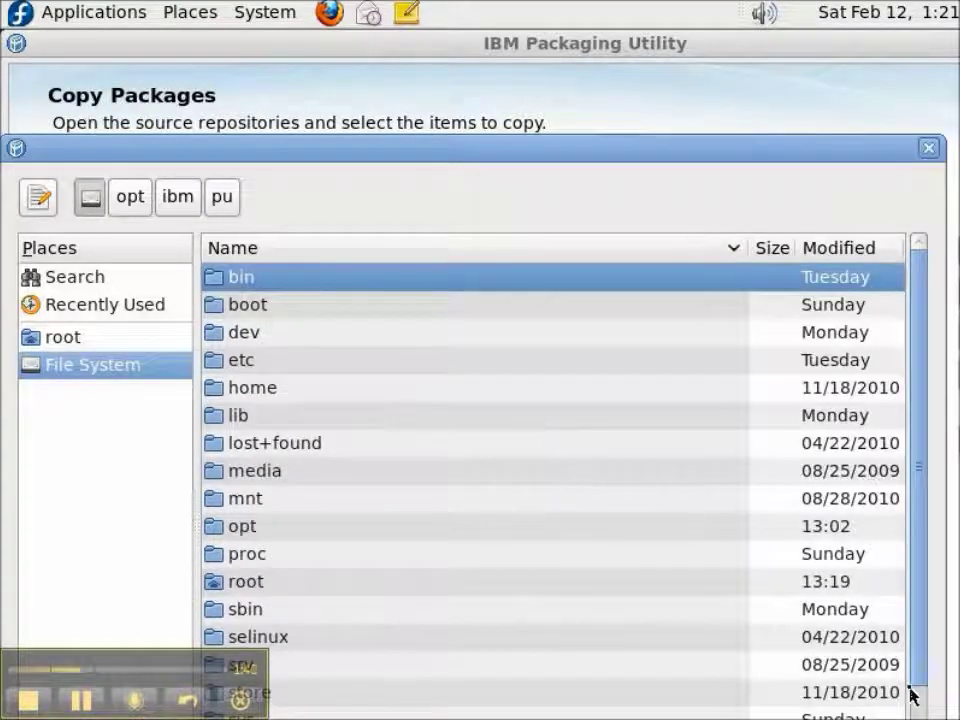
click(921, 700)
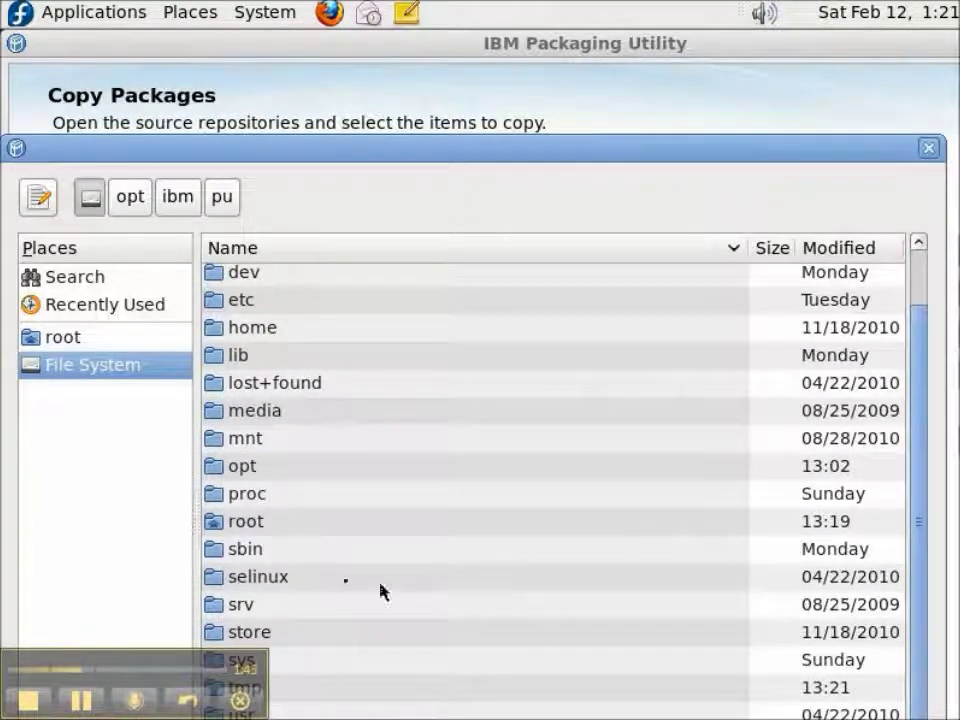
double_click(214, 636)
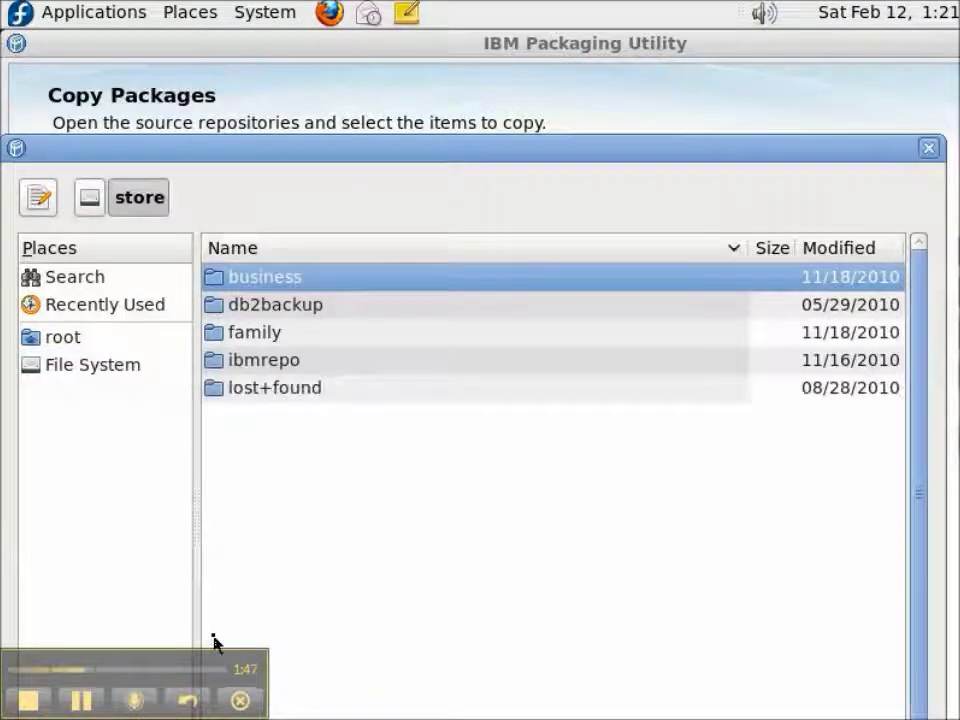
double_click(217, 280)
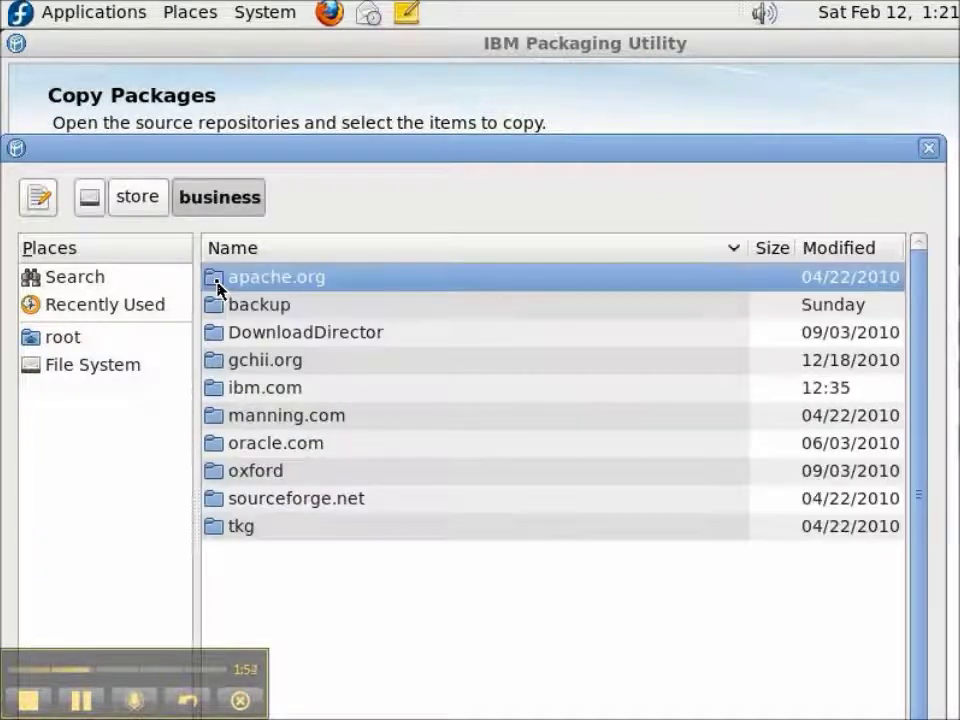
click(215, 390)
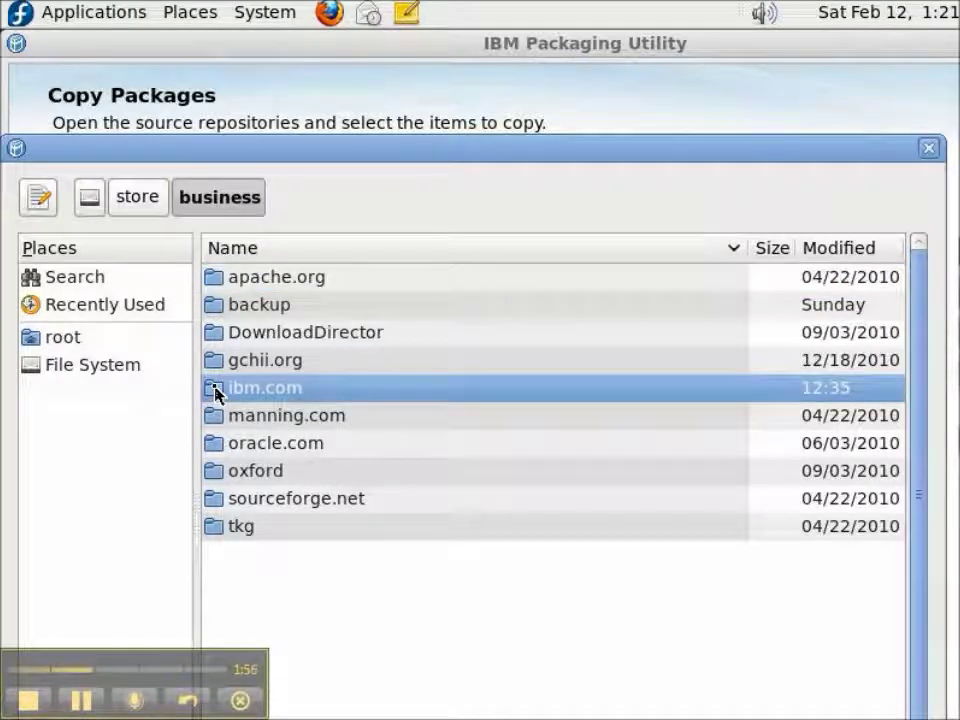
double_click(215, 390)
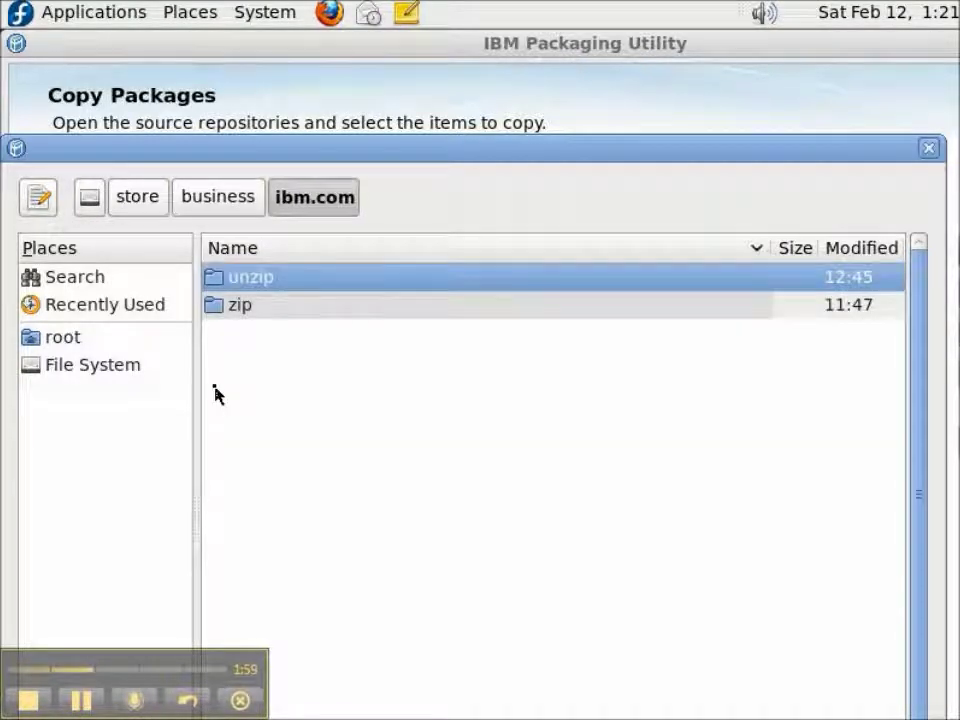
double_click(215, 280)
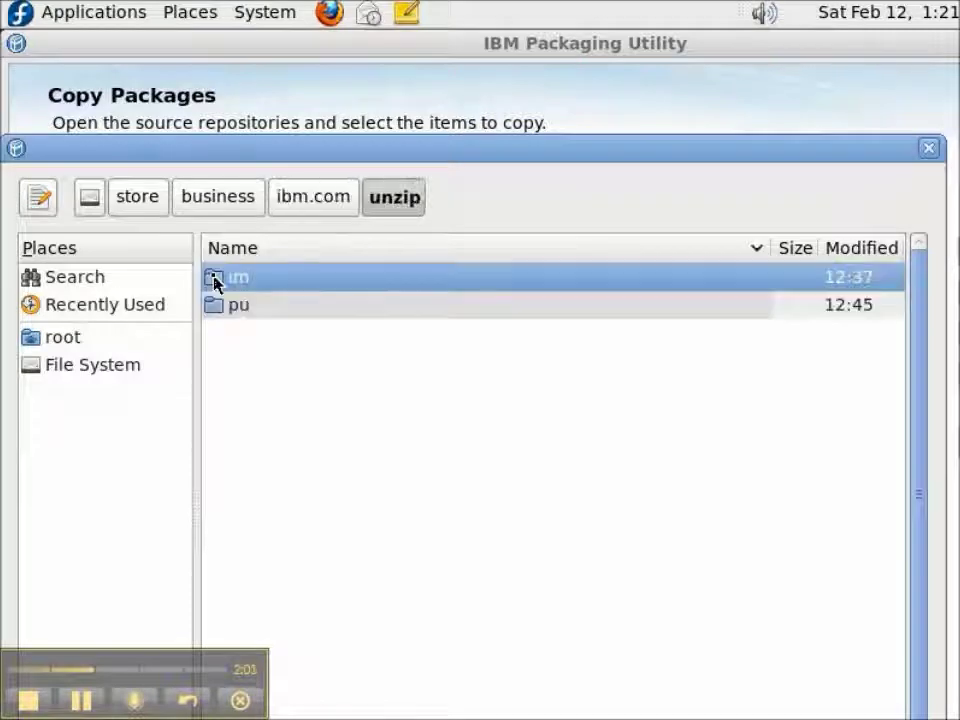
Choose pu/disk_linux/diskTag.inf and confirm it as the source repository
click(217, 312)
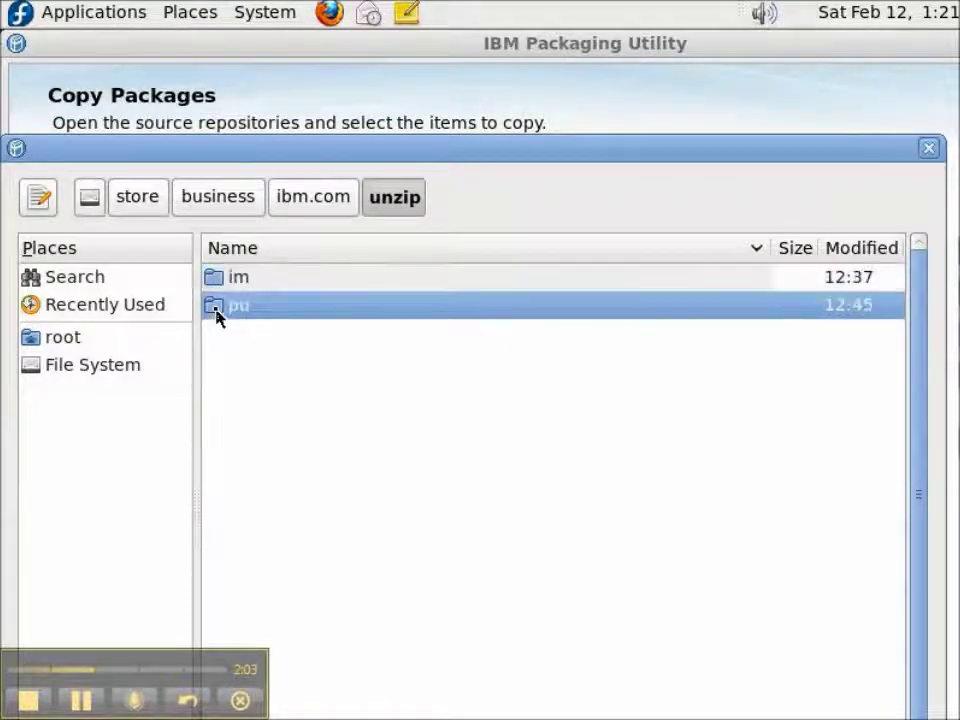
double_click(217, 312)
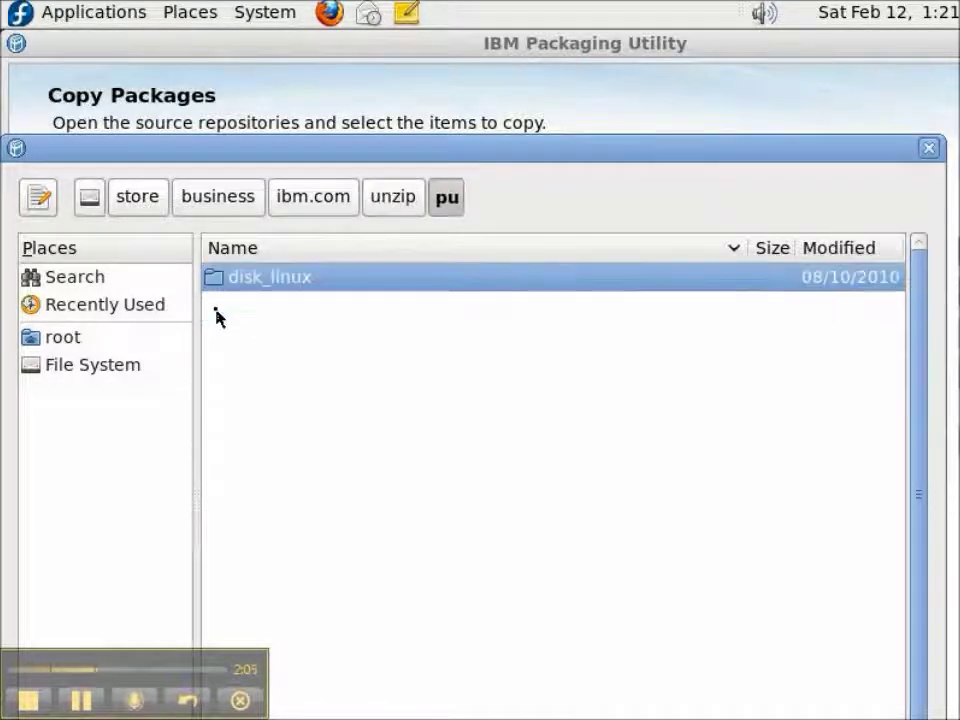
double_click(217, 280)
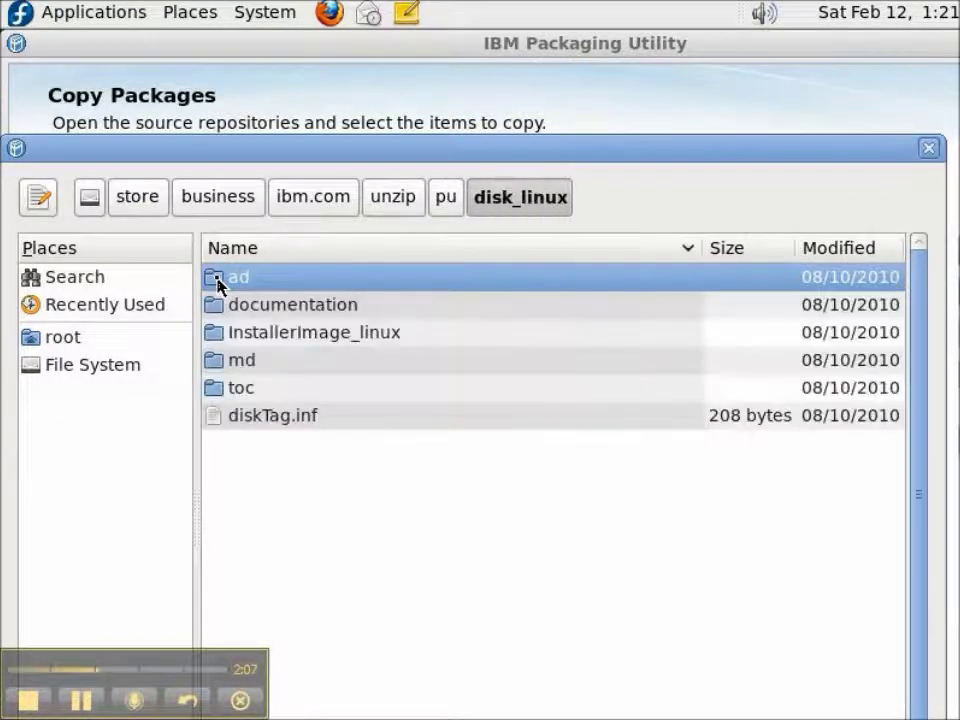
click(275, 417)
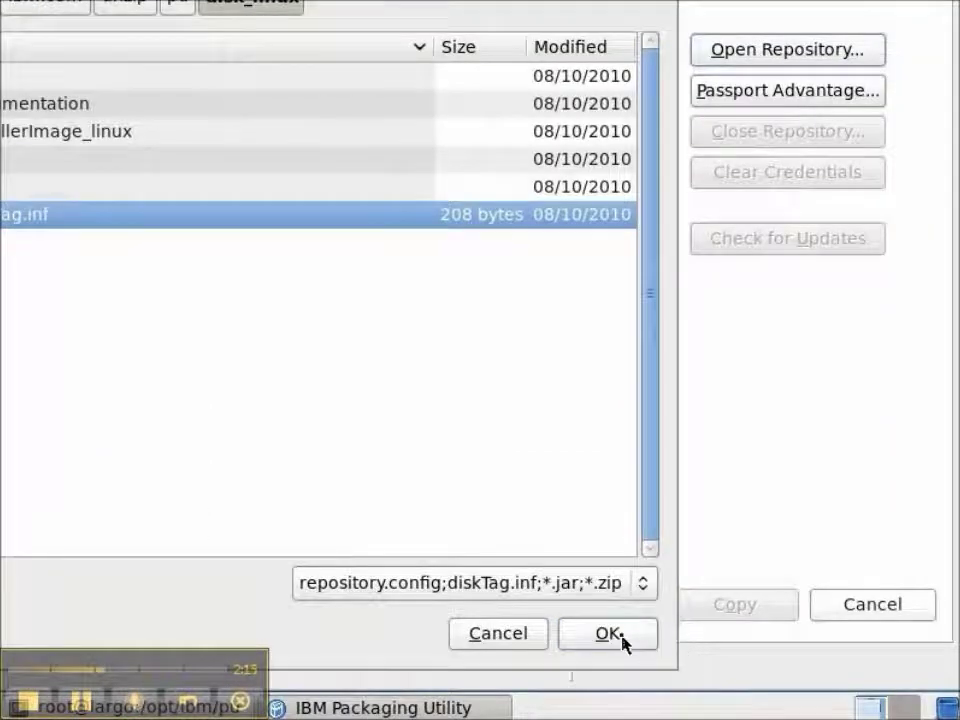
click(610, 634)
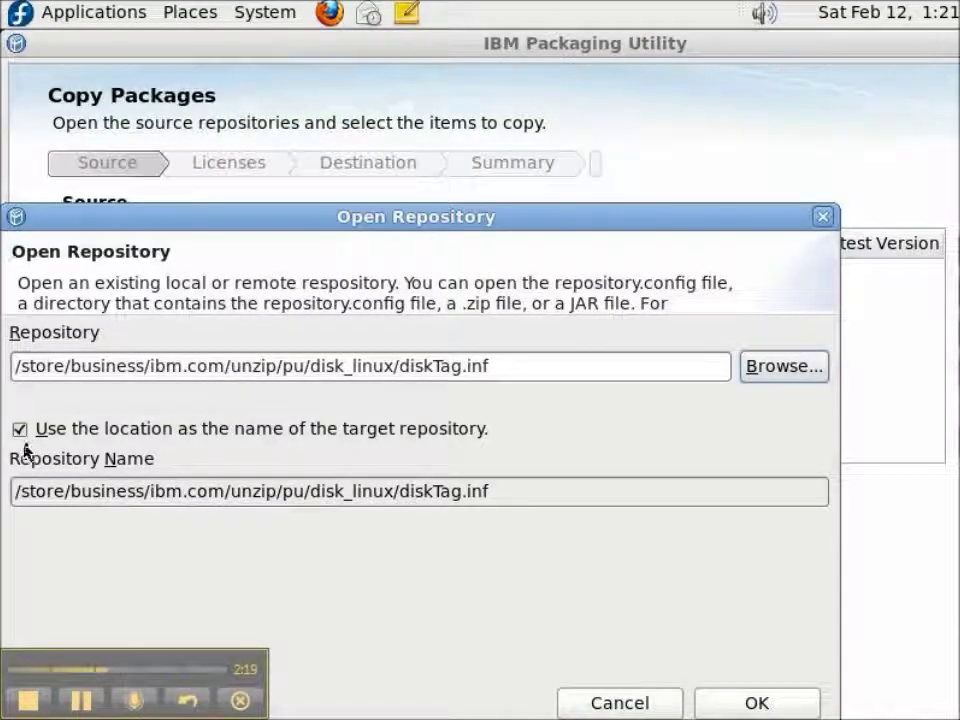
click(735, 705)
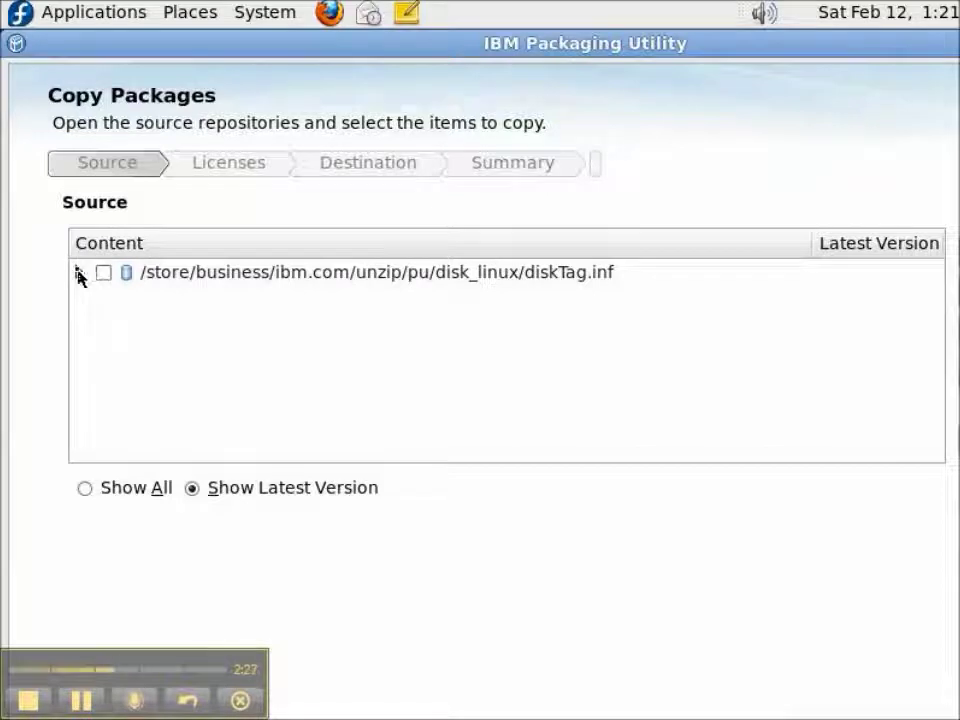
Expand the repository to version 1.4.1 and check for newer updates
click(78, 272)
click(101, 300)
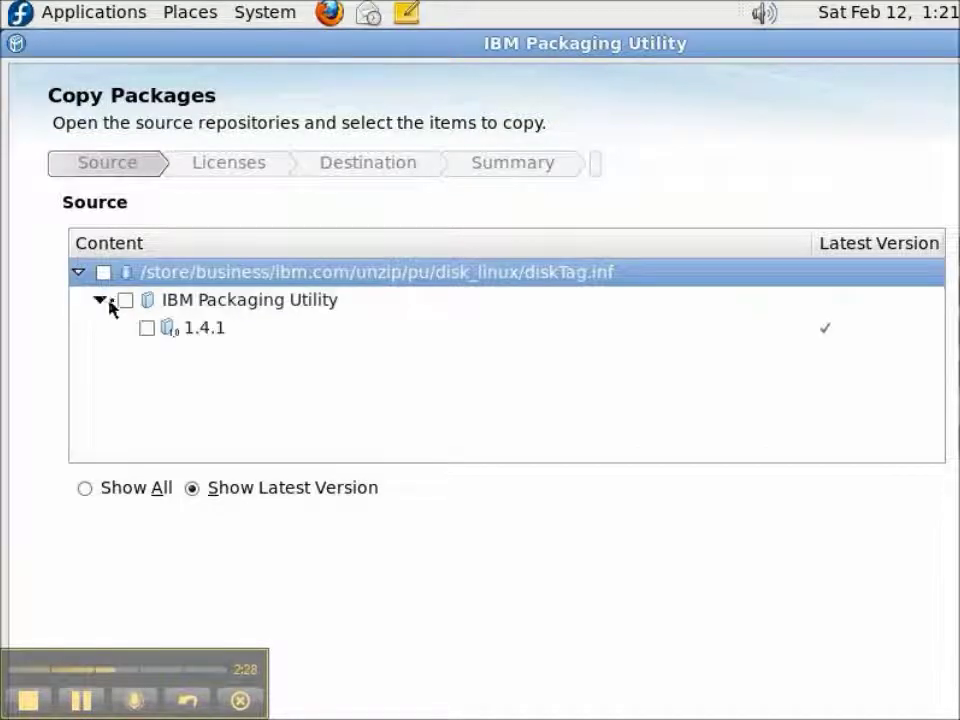
click(217, 334)
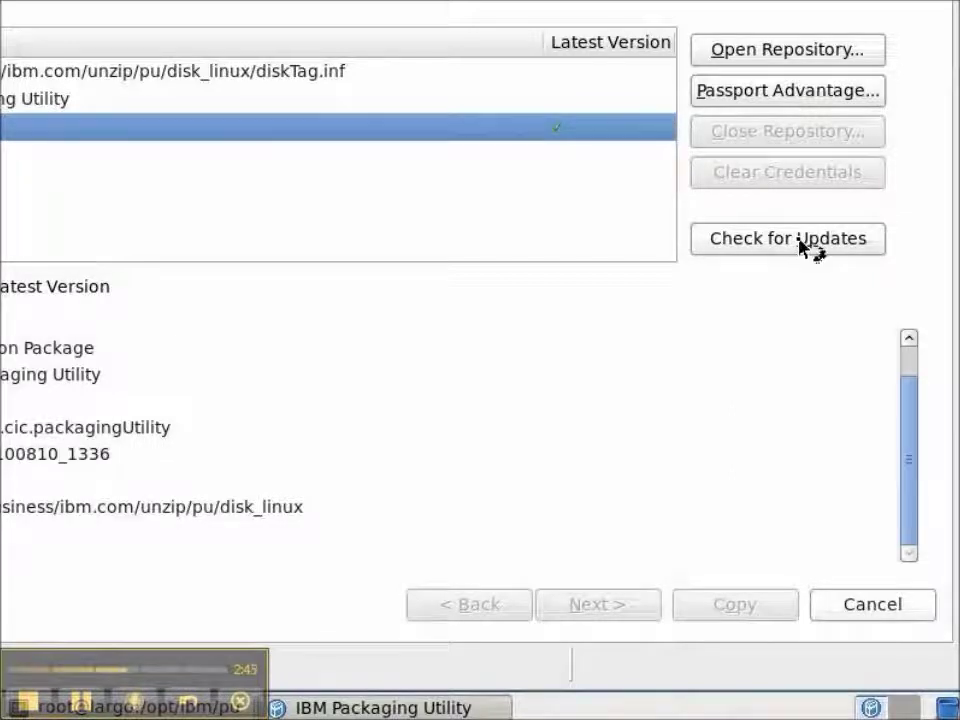
click(805, 240)
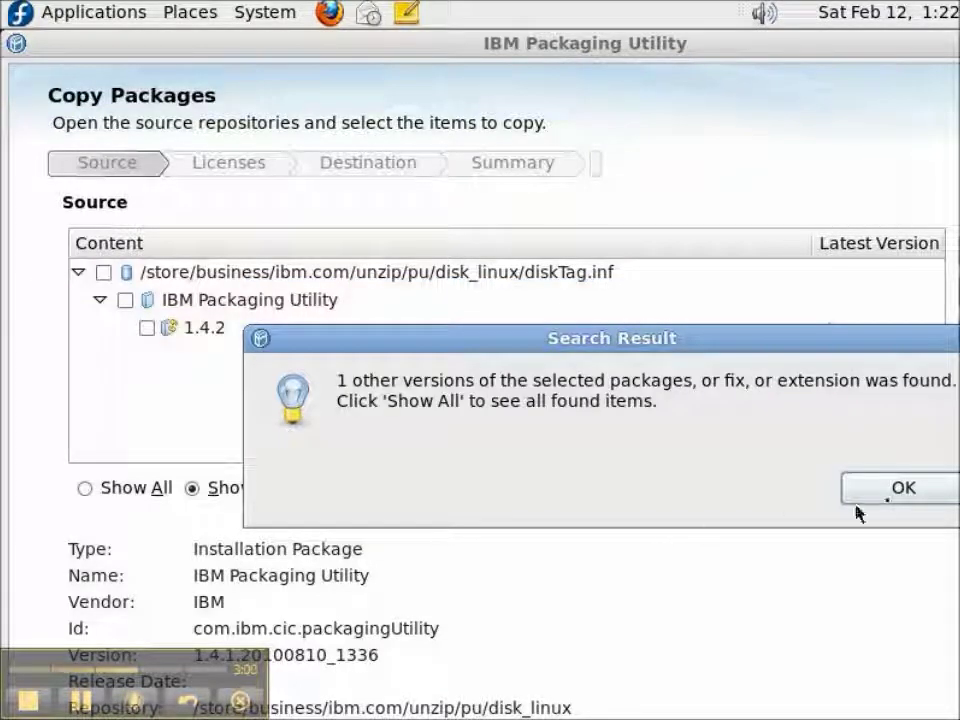
Mark version 1.4.2 for copying and continue to the Licenses page
click(903, 493)
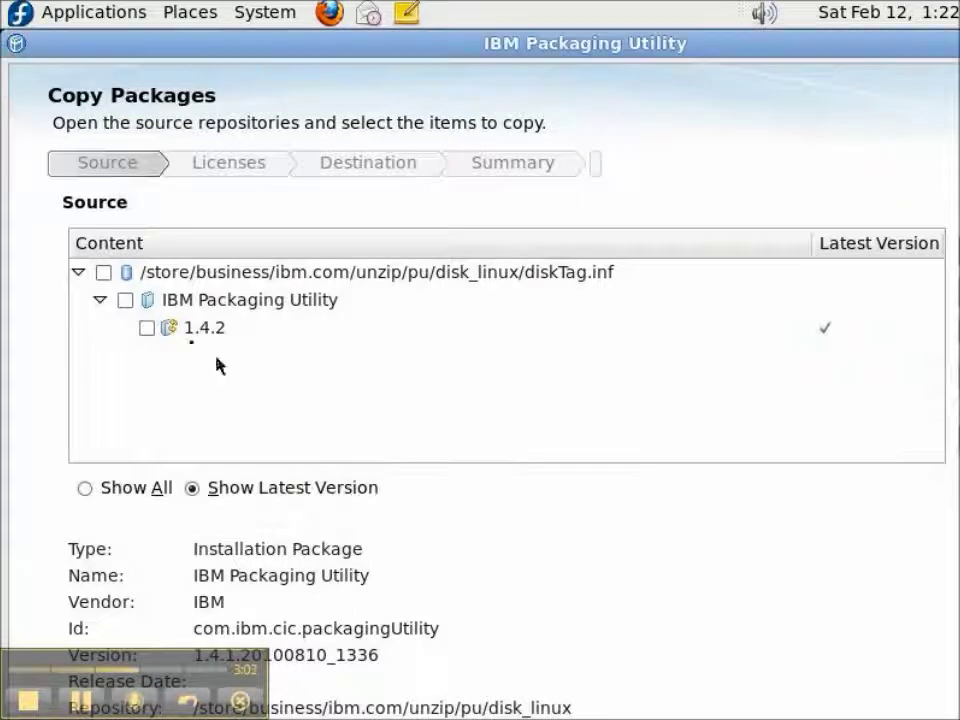
click(149, 329)
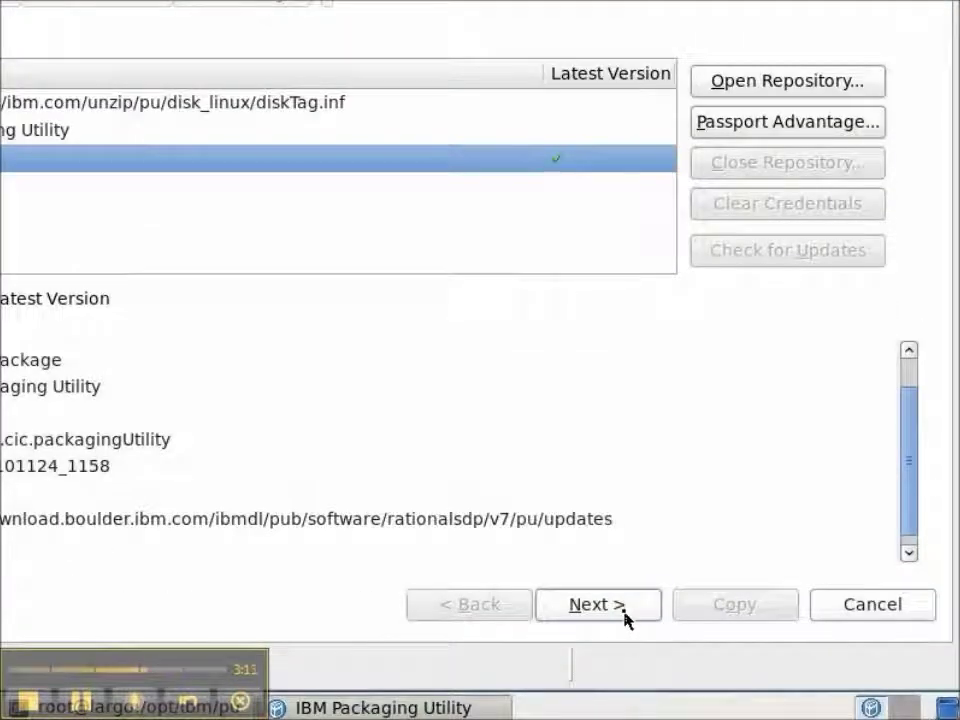
click(625, 618)
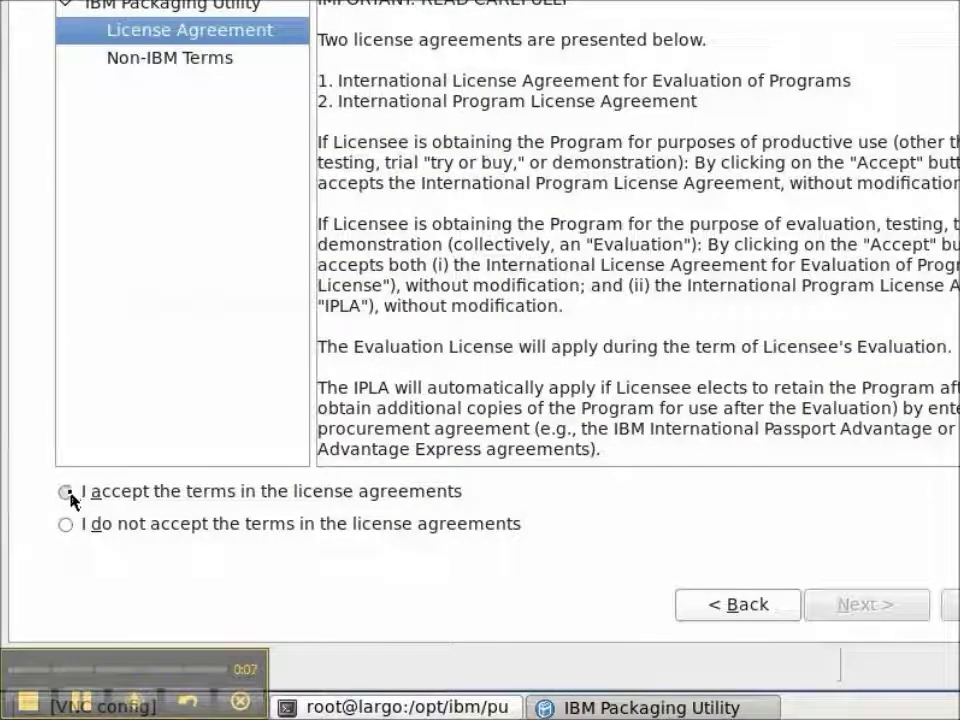
Accept the license agreement terms and continue to the Destination page
click(67, 493)
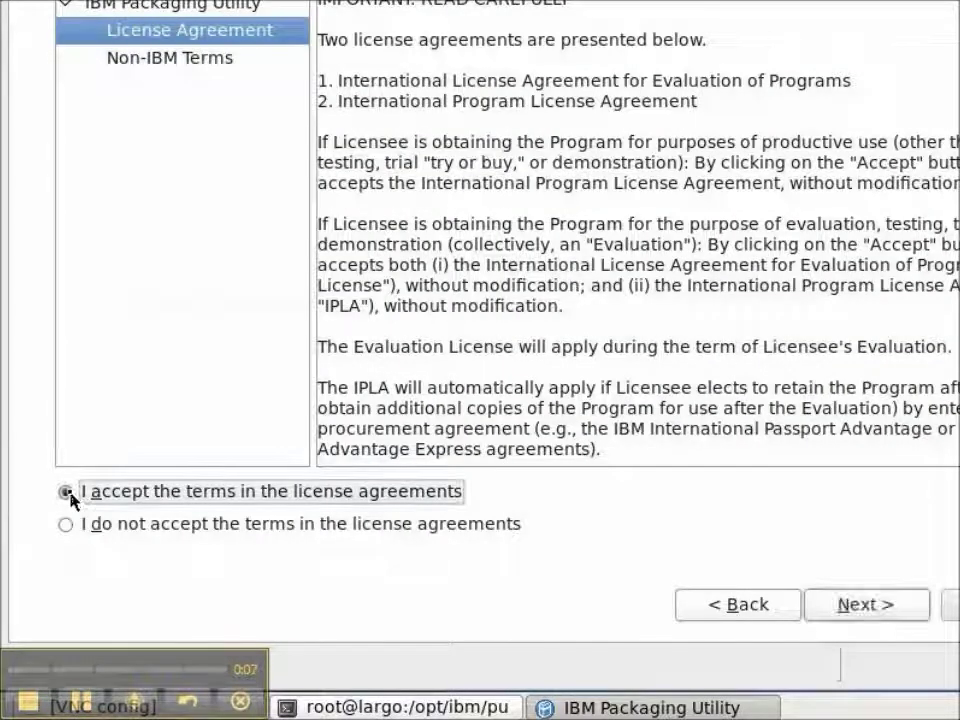
click(832, 617)
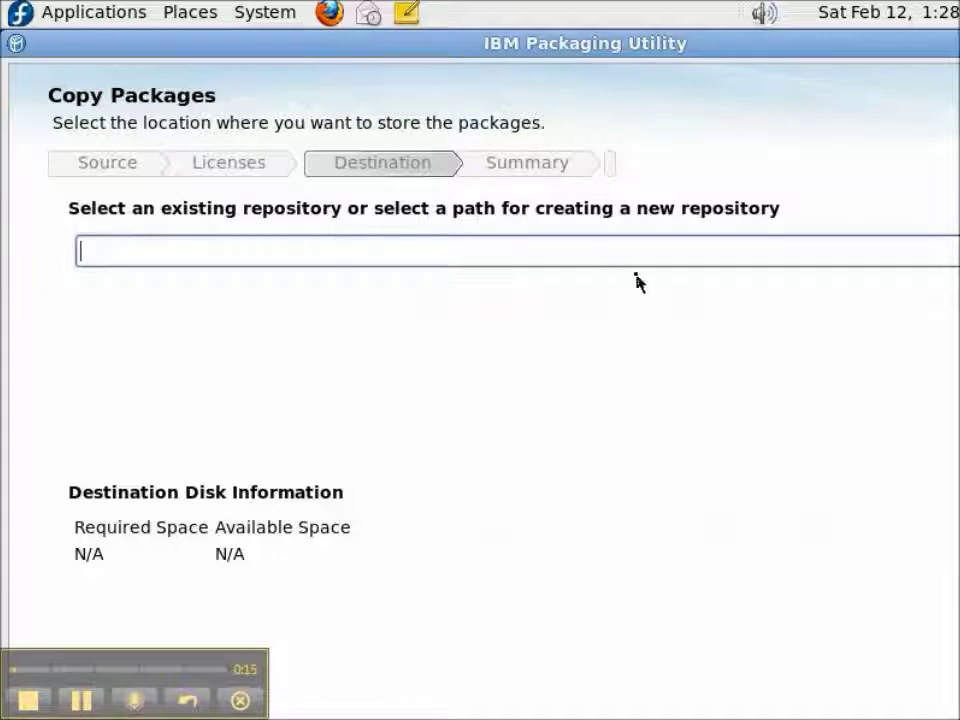
Set /store/ibmrepo as the destination repository
click(954, 265)
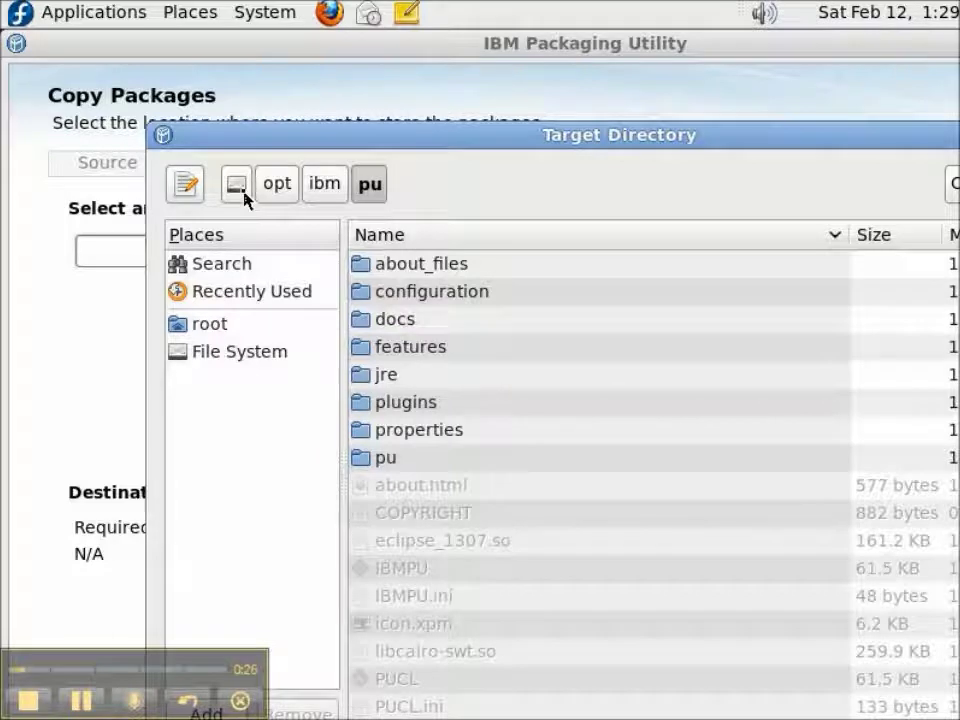
click(240, 190)
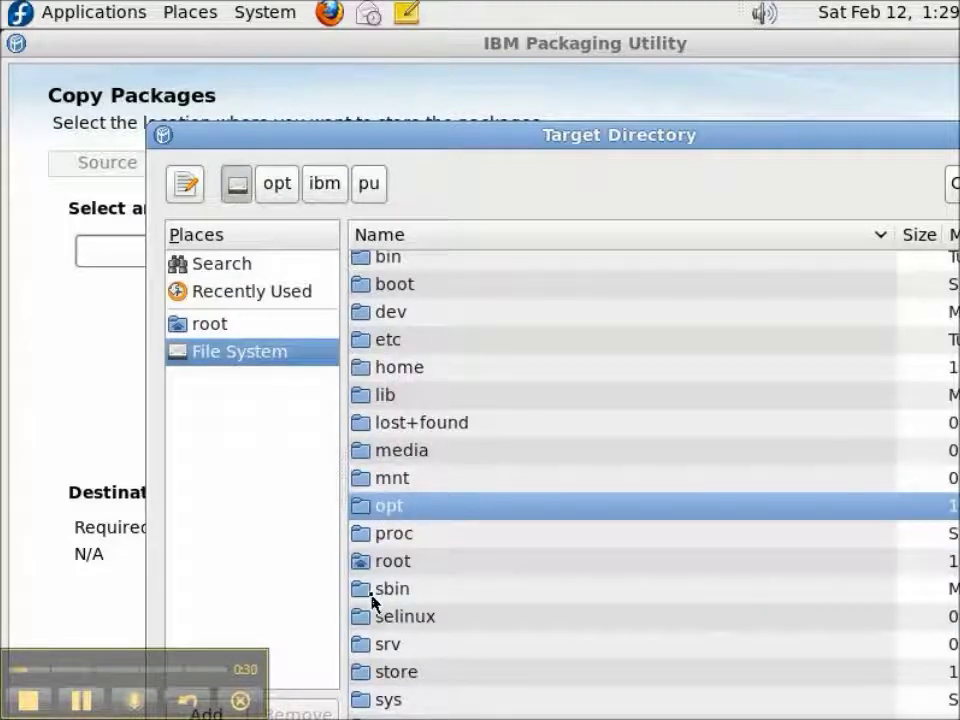
click(367, 678)
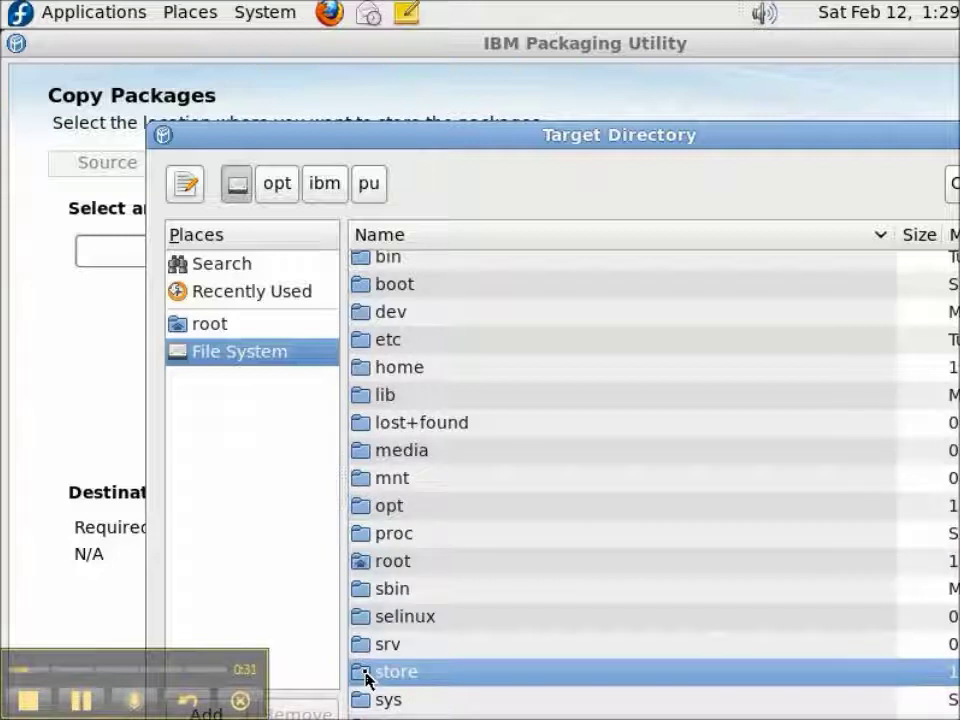
double_click(367, 678)
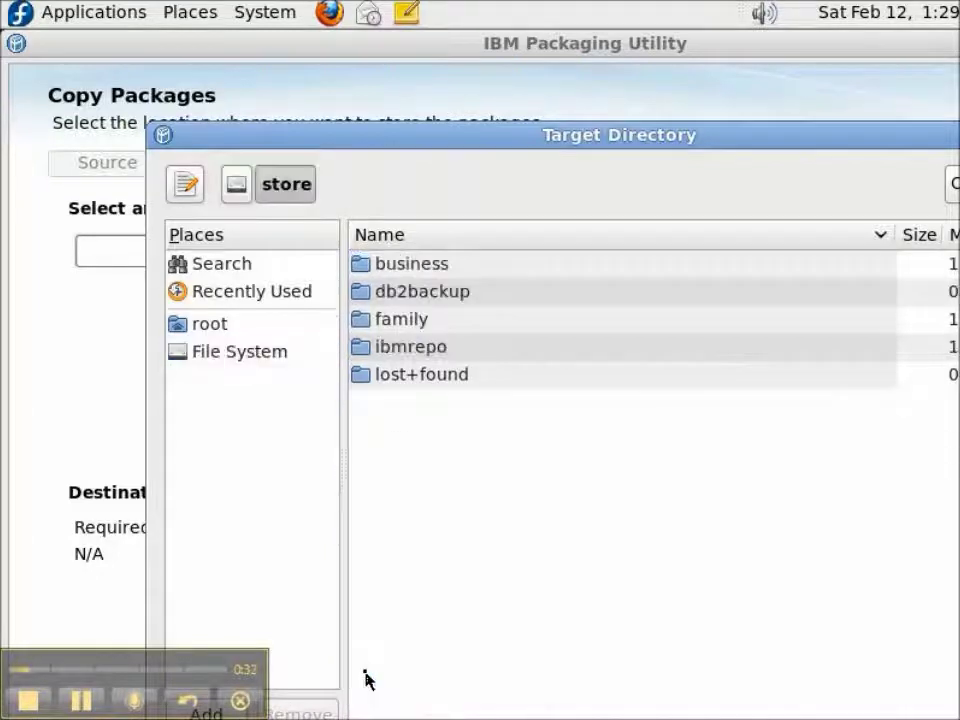
click(362, 357)
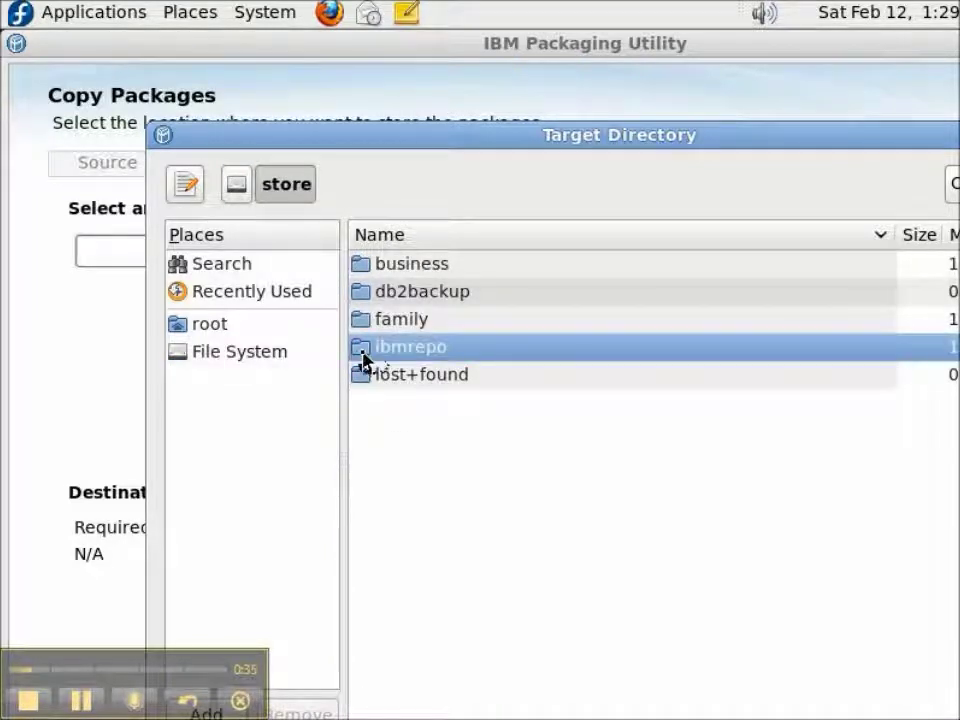
double_click(362, 357)
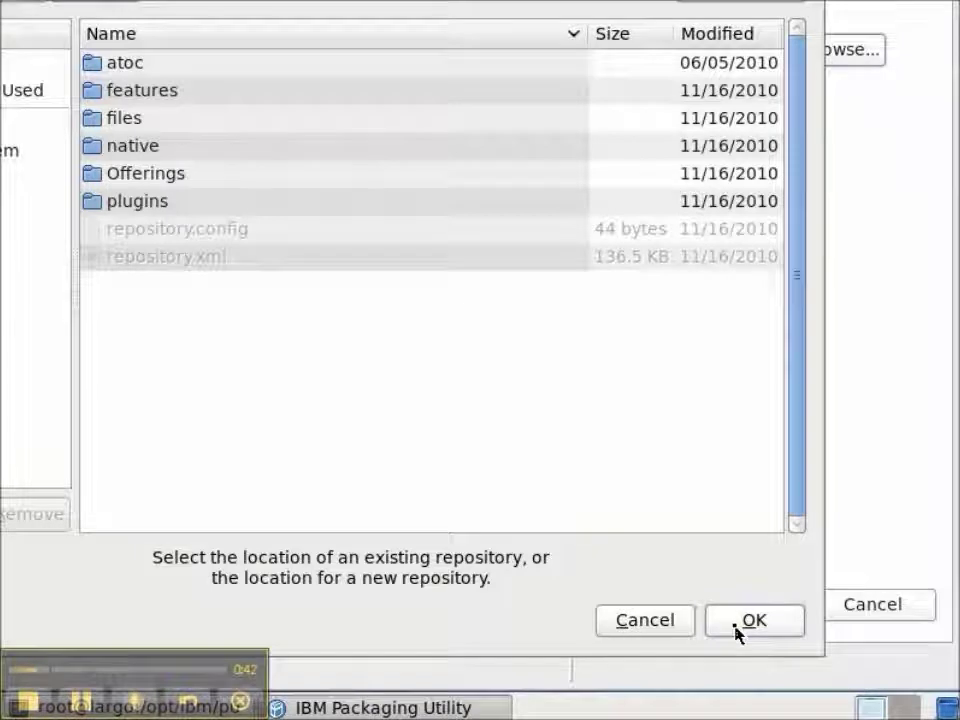
click(752, 620)
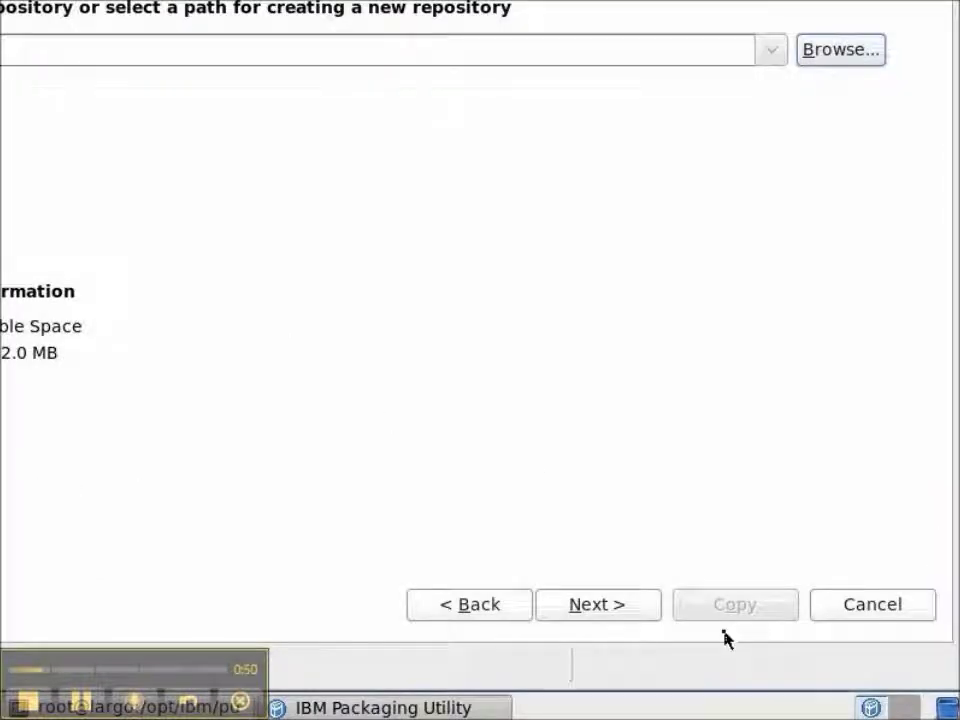
Review the summary, copy version 1.4.2 to /store/ibmrepo, and finish the wizard
click(586, 607)
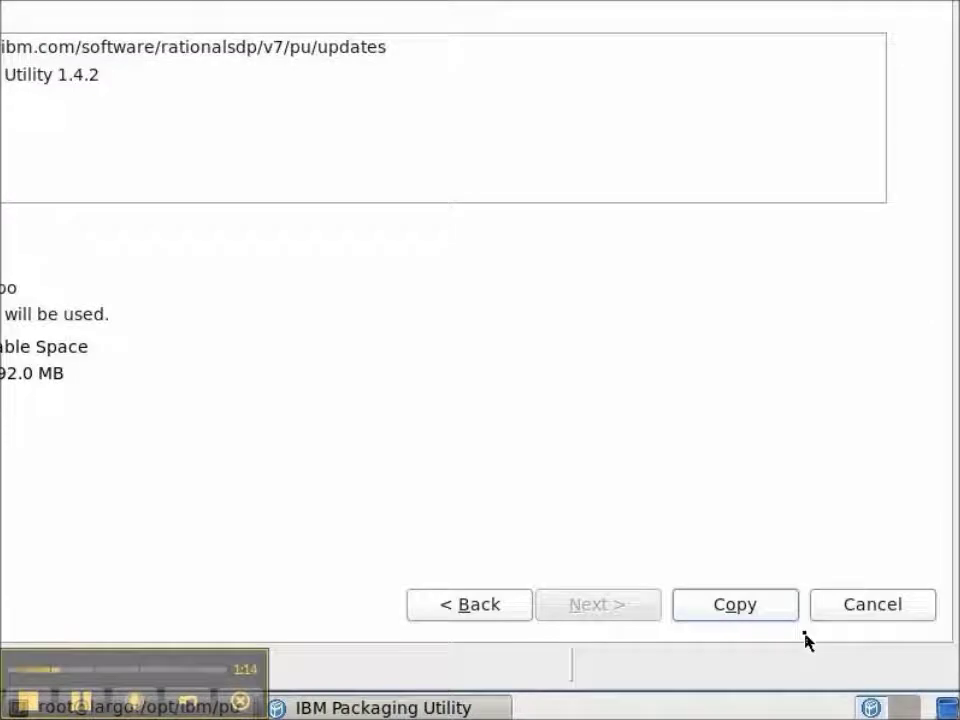
click(762, 615)
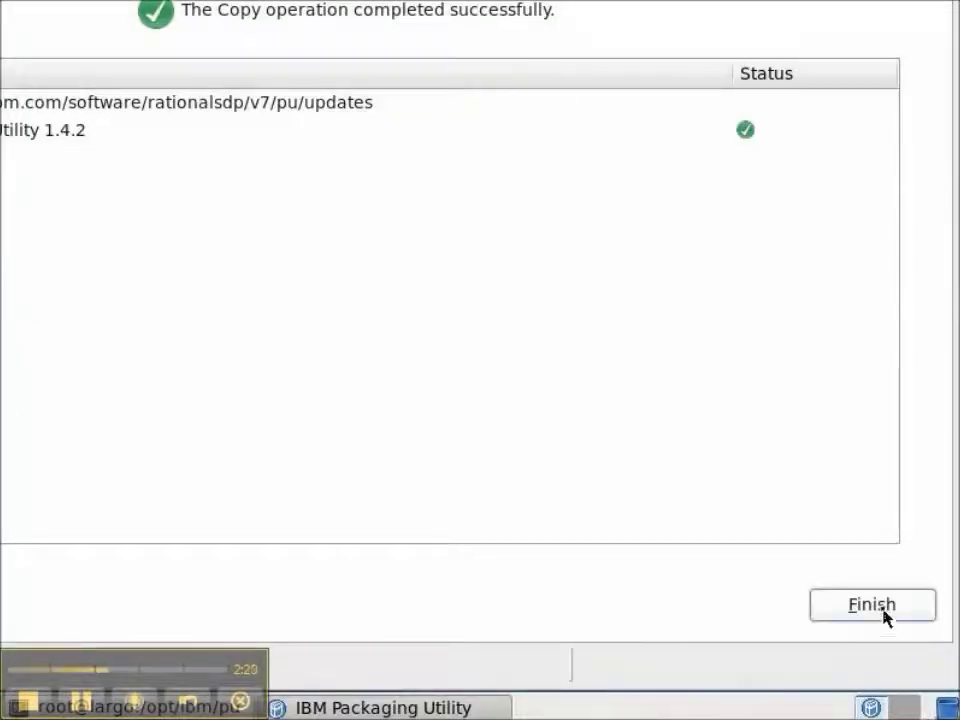
click(872, 607)
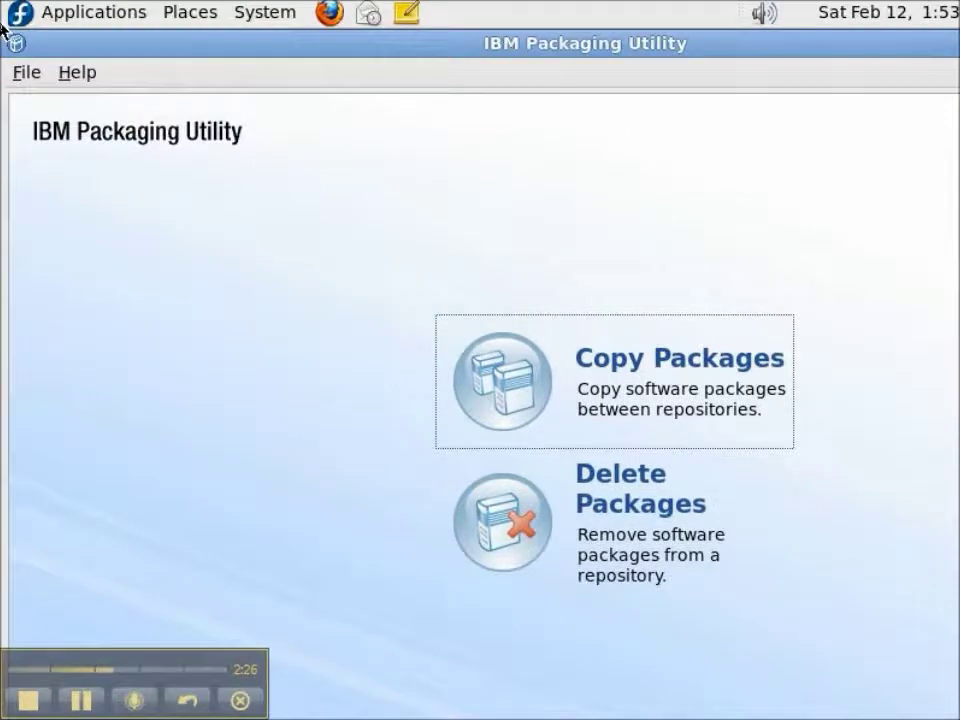
Exit IBM Packaging Utility from the File menu
click(27, 78)
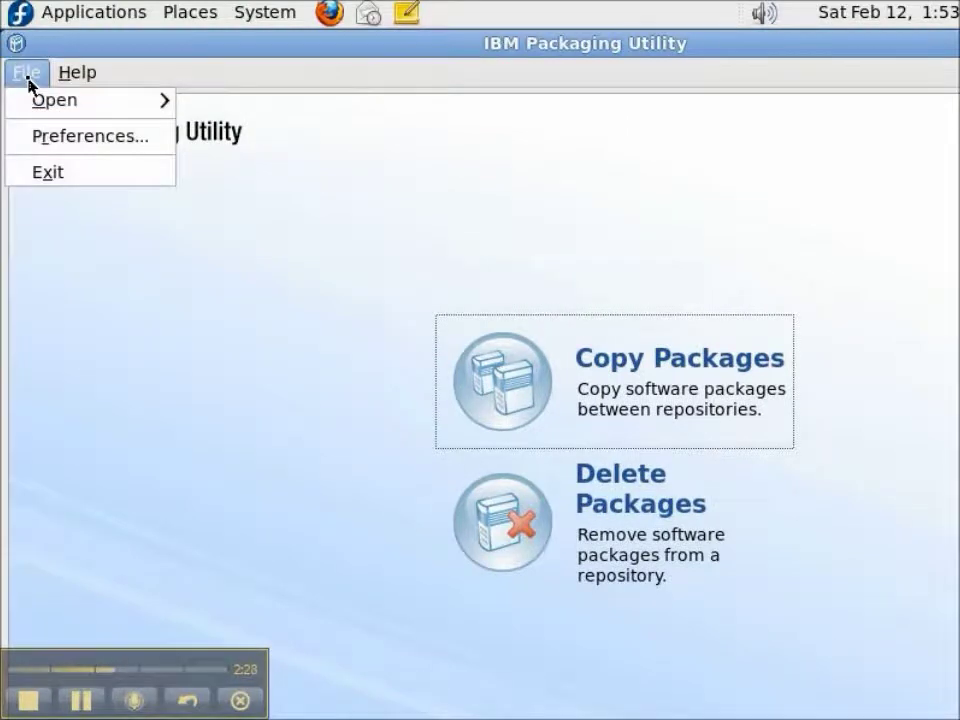
click(20, 178)
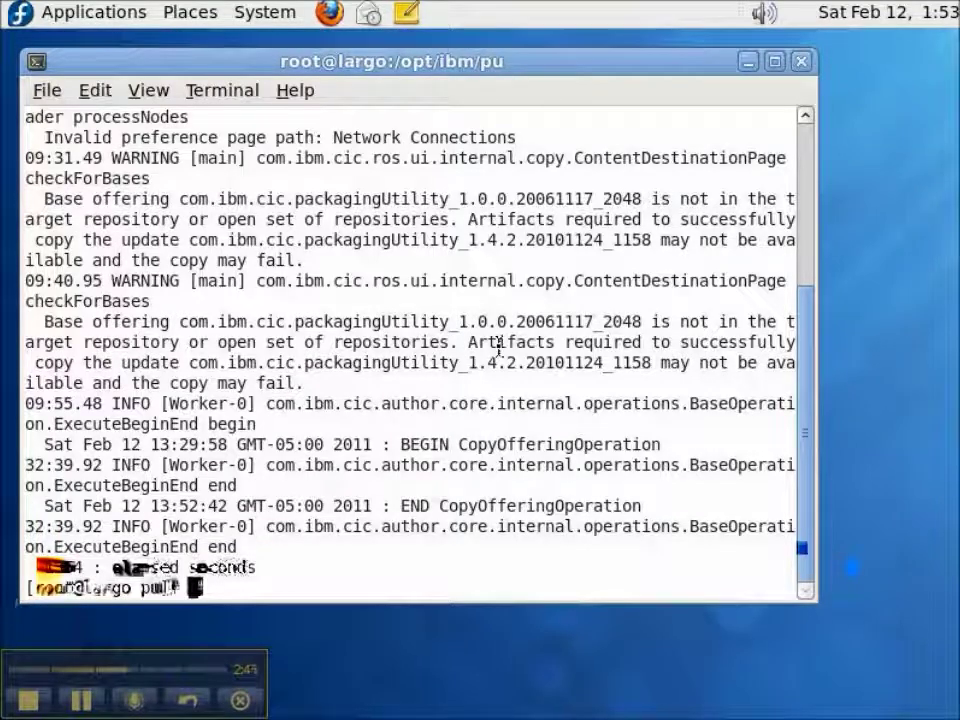
Enter the exit command at the root shell prompt
text(exit)
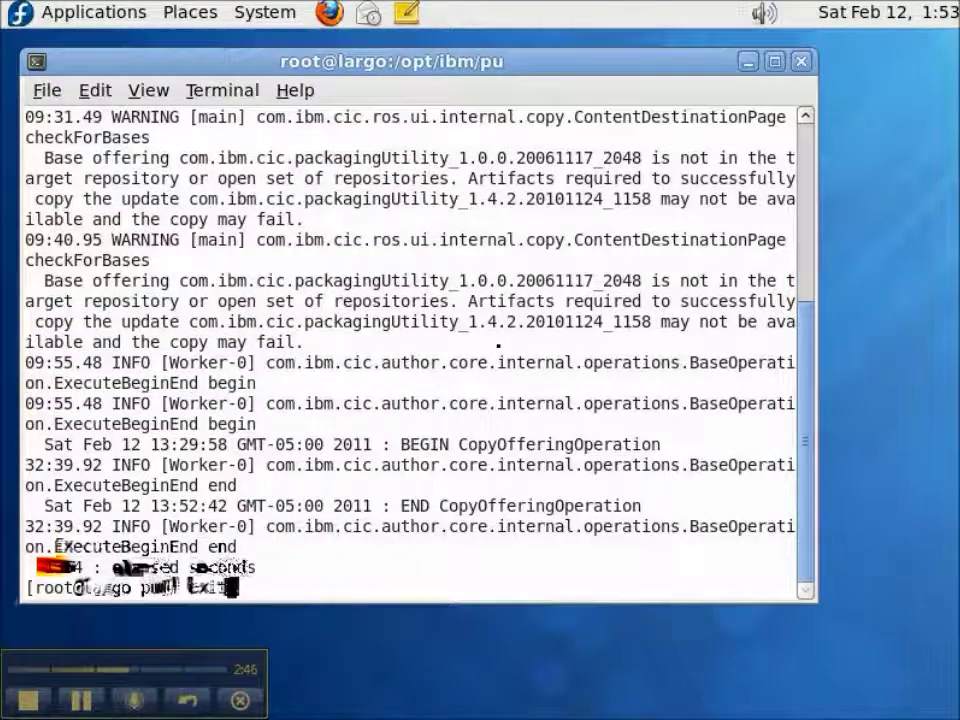